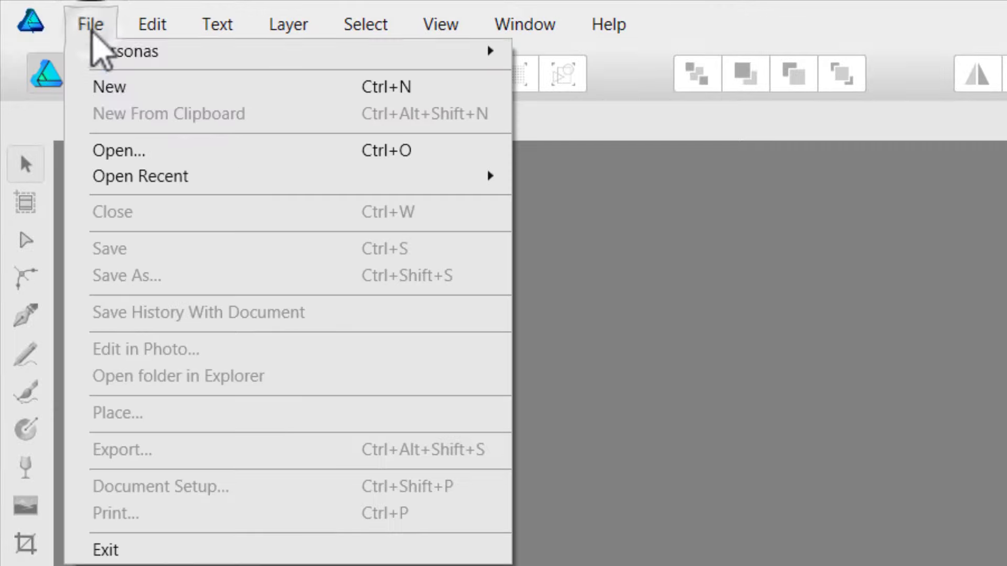
Create a new print document of 1280 × 720 px at 300 DPI
{"action": "left_click", "coordinate": [105, 93]}
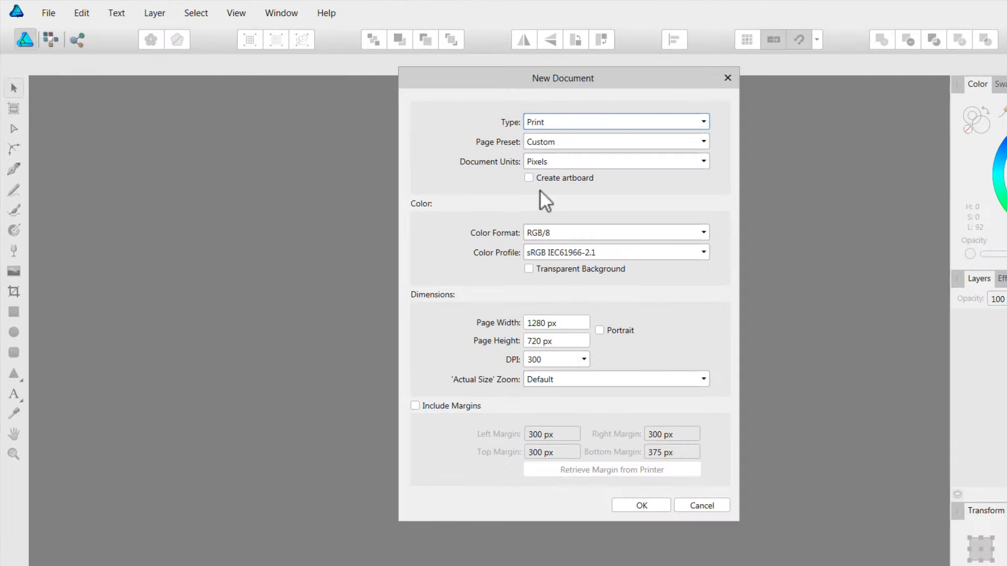
{"action": "left_click", "coordinate": [639, 504]}
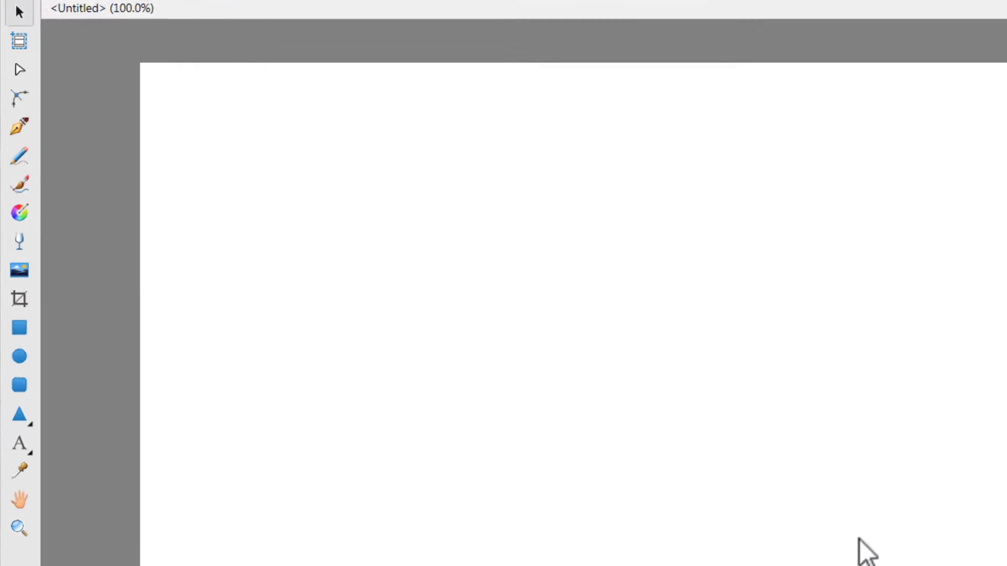
Add the artistic text "Rope" at 48 pt in the upper part of the page
{"action": "left_click", "coordinate": [26, 446]}
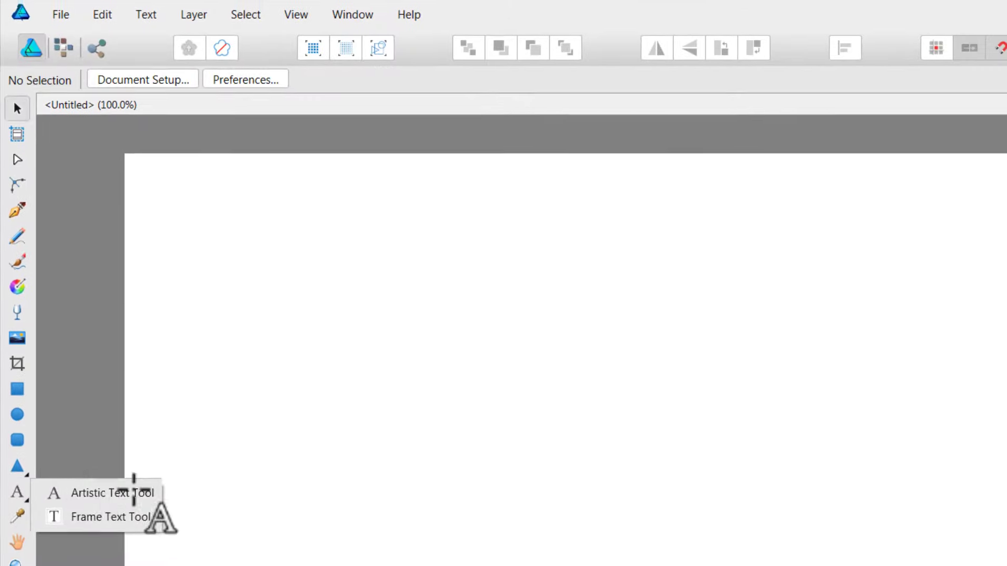
{"action": "left_click", "coordinate": [131, 483]}
{"action": "left_click", "coordinate": [257, 81]}
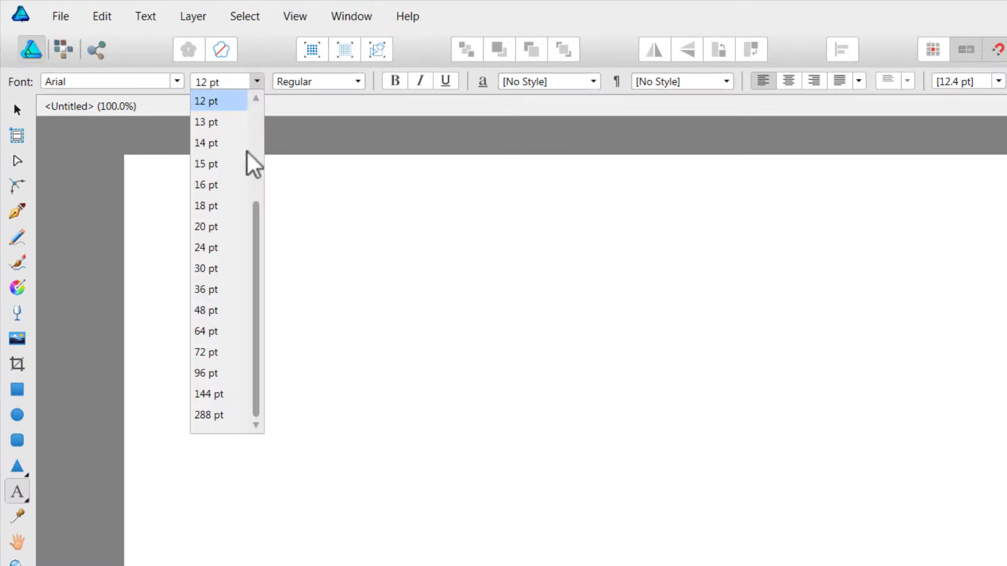
{"action": "left_click", "coordinate": [207, 310]}
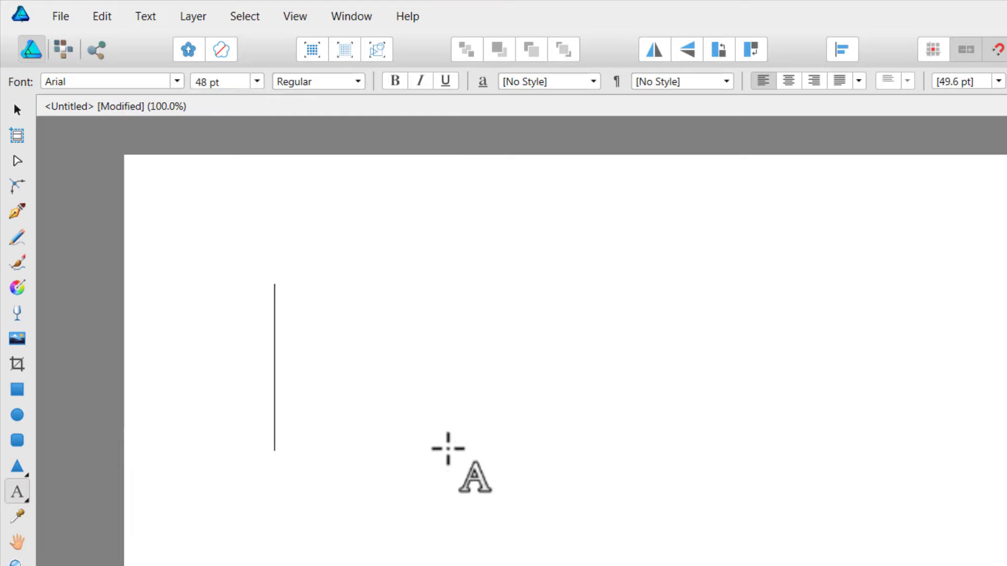
{"action": "type", "text": "Rope"}
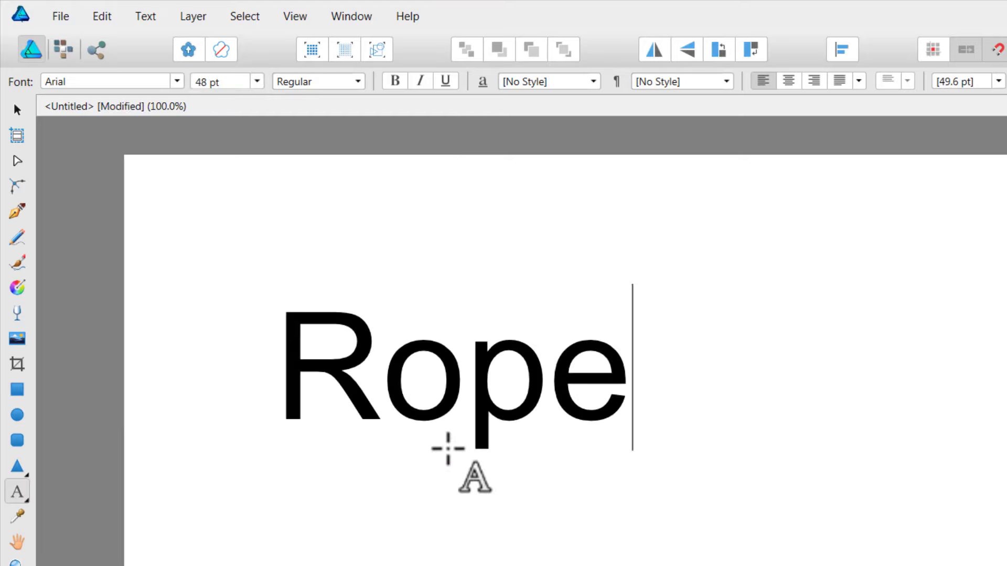
{"action": "key", "text": "Escape"}
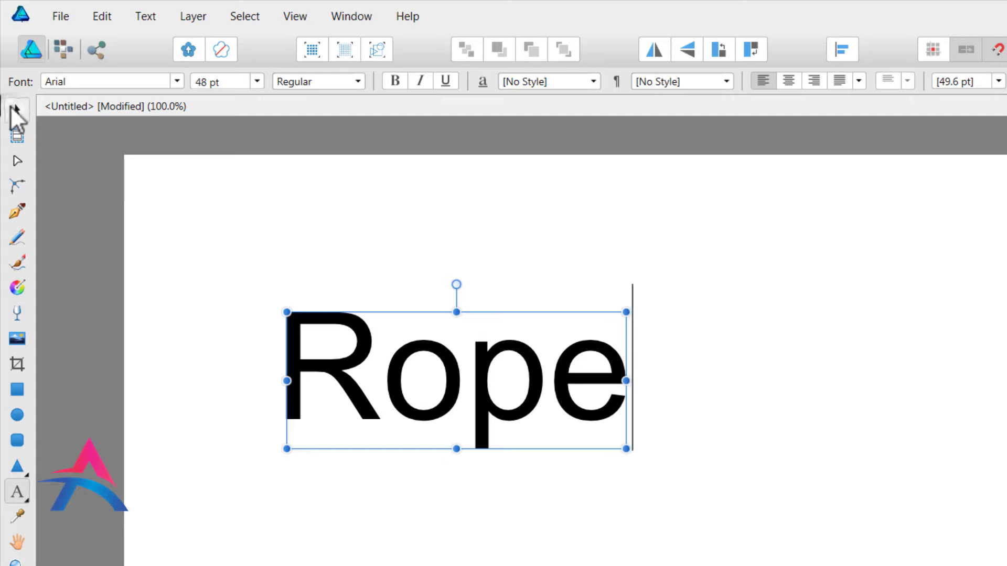
Change the text's font to Advertising Script Monoline, then stretch it wider and enlarge it to about 61.5 pt
{"action": "left_click", "coordinate": [178, 81]}
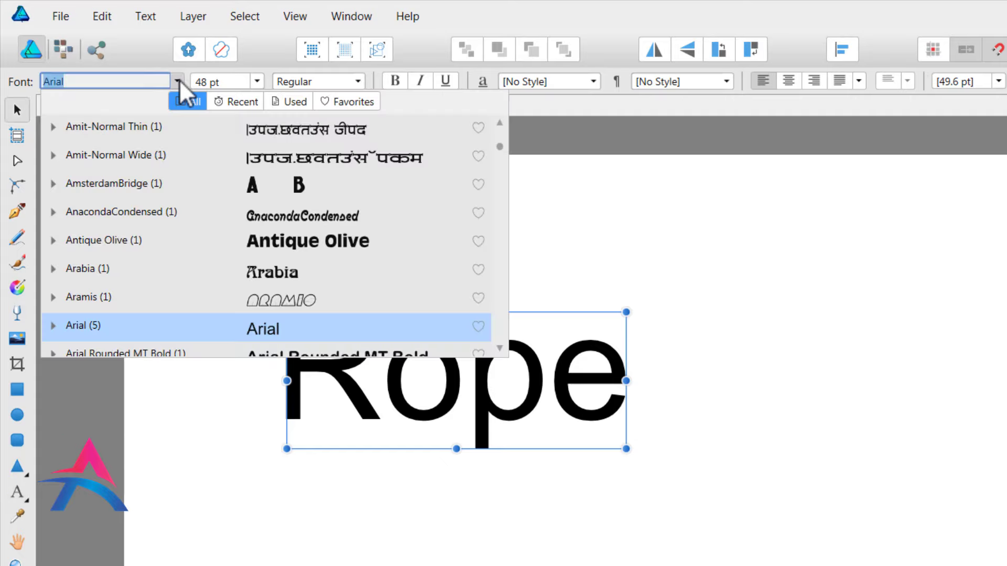
{"action": "type", "text": "adv"}
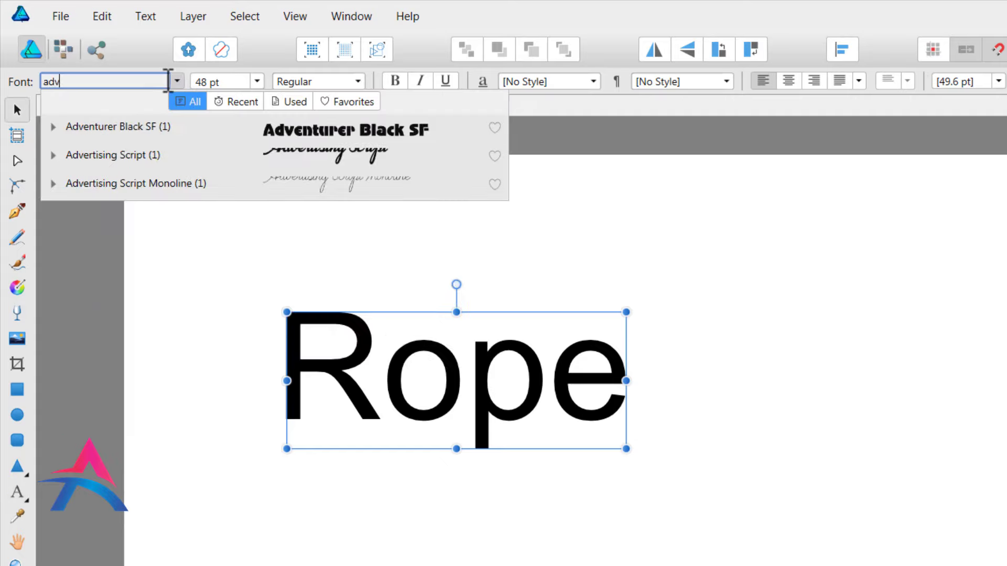
{"action": "left_click", "coordinate": [215, 184]}
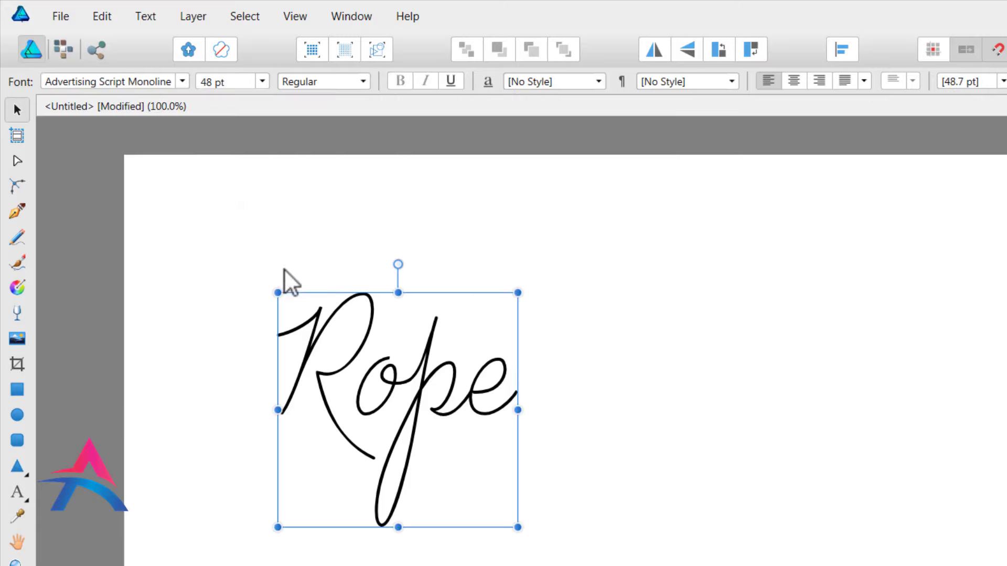
{"action": "left_click_drag", "start_coordinate": [518, 410], "coordinate": [603, 410]}
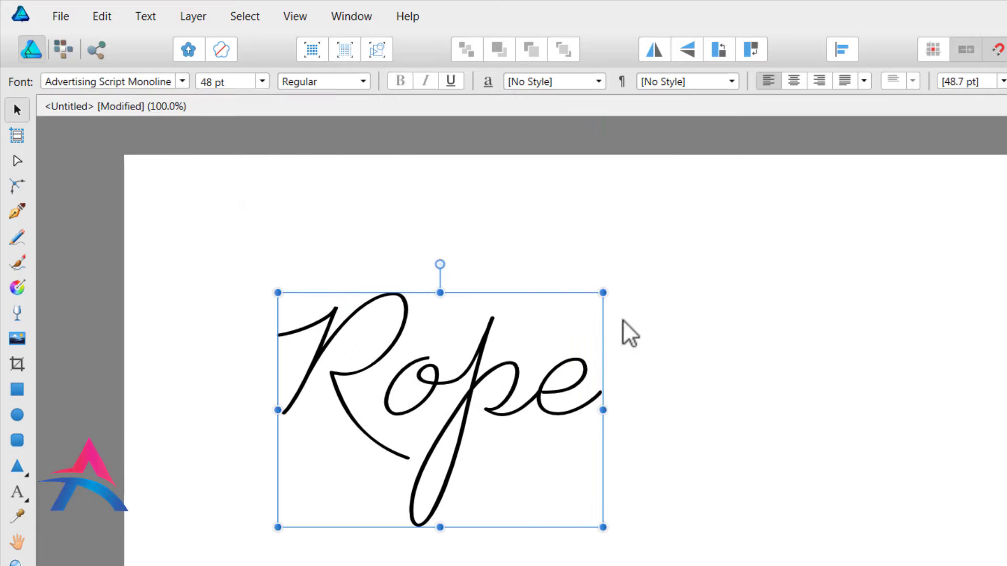
{"action": "left_click_drag", "start_coordinate": [603, 293], "coordinate": [695, 226]}
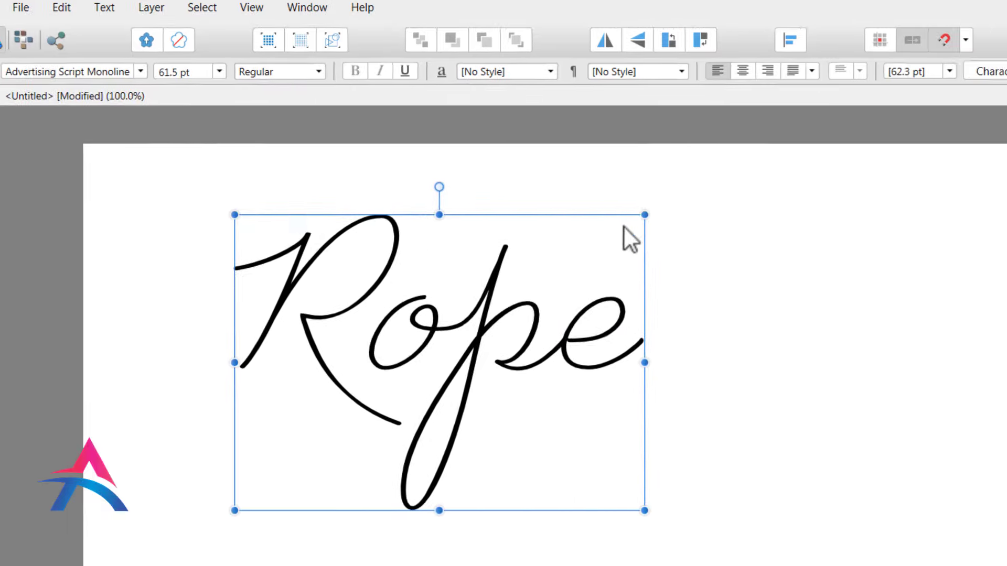
Lock the Rope text layer and leave nothing selected
{"action": "scroll", "coordinate": [245, 161], "scroll_direction": "up", "scroll_amount": 3}
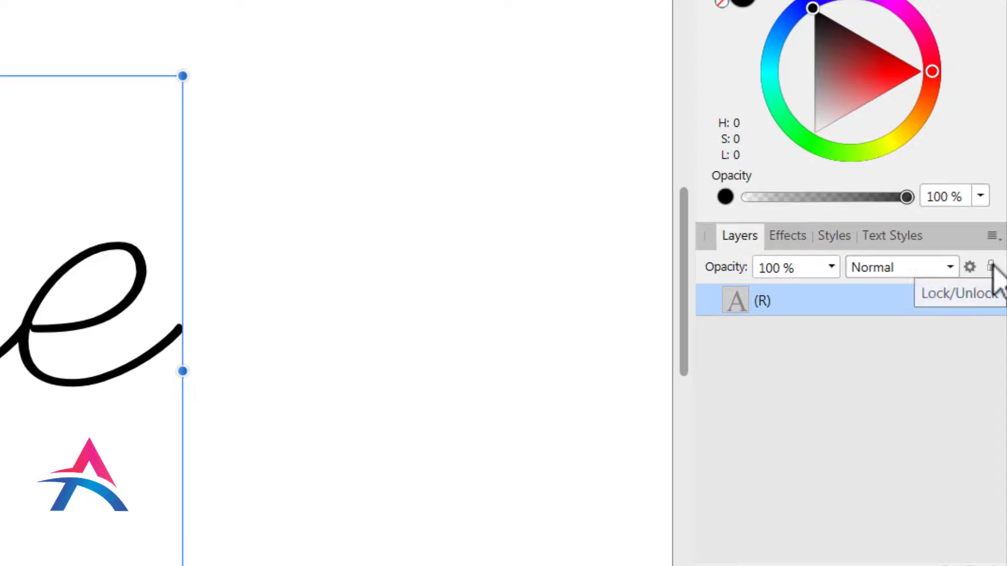
{"action": "left_click", "coordinate": [991, 266]}
{"action": "left_click", "coordinate": [759, 302]}
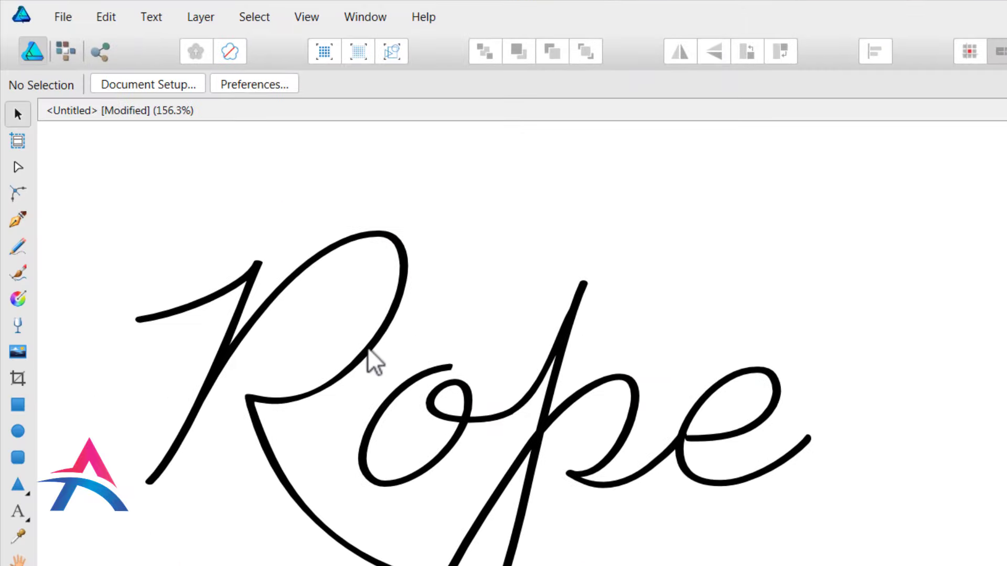
Set the Pen tool to a solid orange stroke 0.5 pt wide
{"action": "left_click", "coordinate": [18, 222]}
{"action": "left_click", "coordinate": [341, 86]}
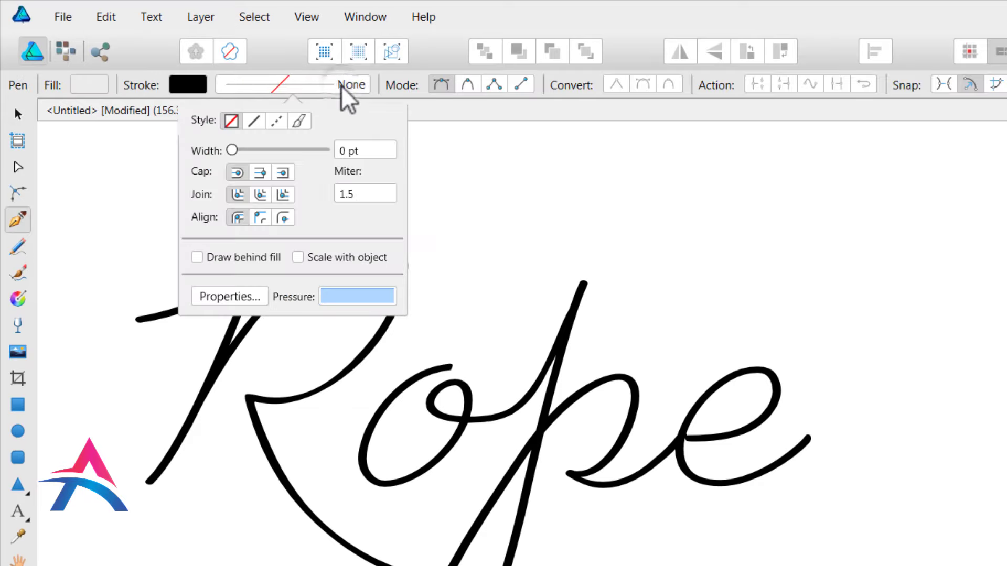
{"action": "left_click", "coordinate": [257, 120]}
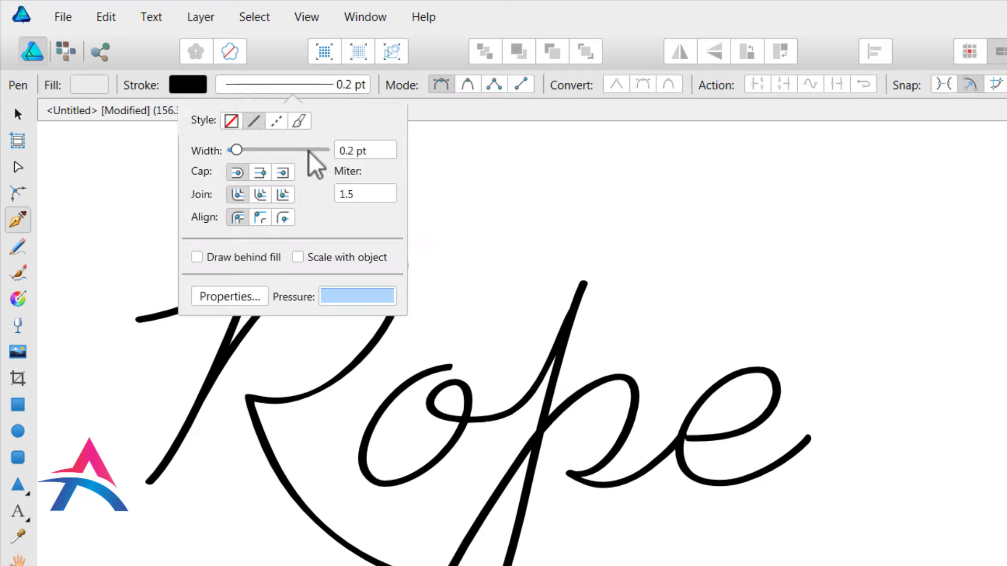
{"action": "left_click_drag", "start_coordinate": [237, 150], "coordinate": [242, 151]}
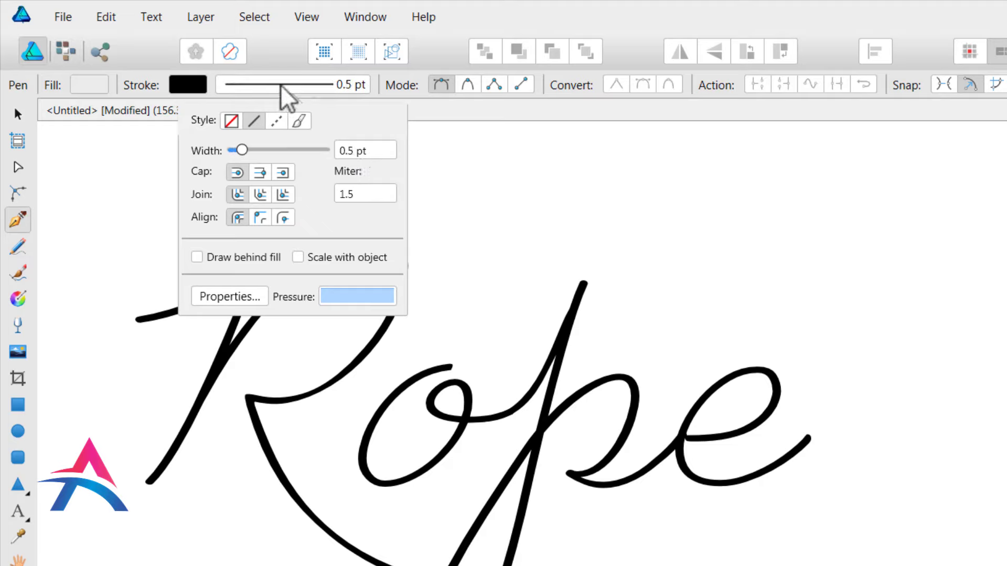
{"action": "left_click", "coordinate": [189, 85]}
{"action": "left_click", "coordinate": [252, 285]}
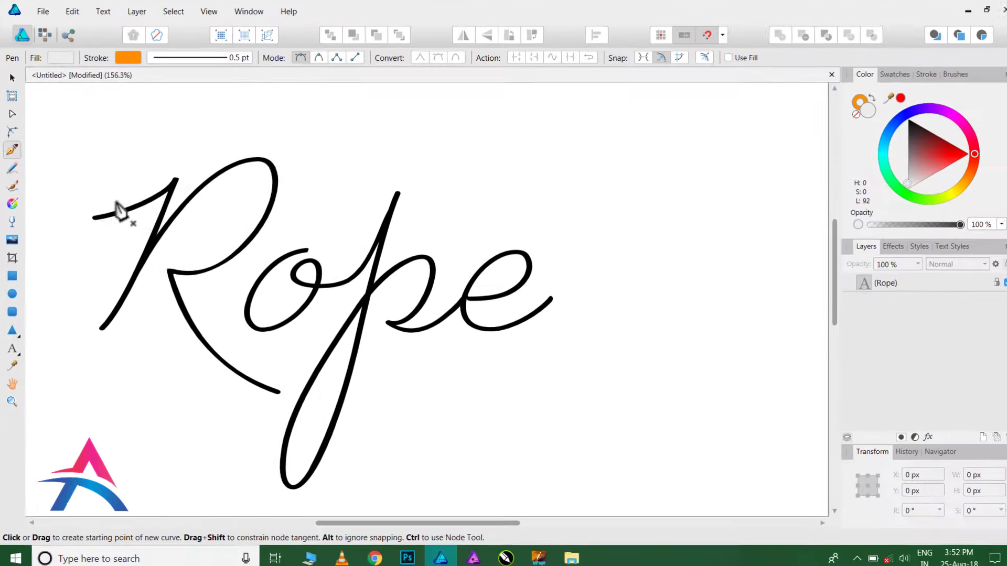
Trace the R and the o with one continuous pen curve, continuing up to the tip of the p
{"action": "left_click", "coordinate": [104, 319]}
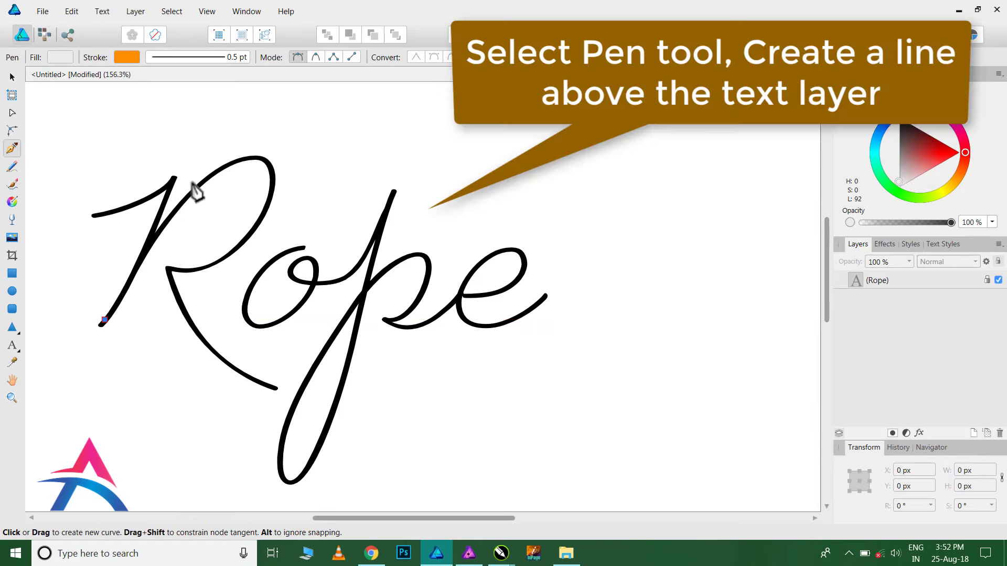
{"action": "left_click_drag", "start_coordinate": [213, 173], "coordinate": [269, 156]}
{"action": "left_click_drag", "start_coordinate": [251, 233], "coordinate": [204, 251]}
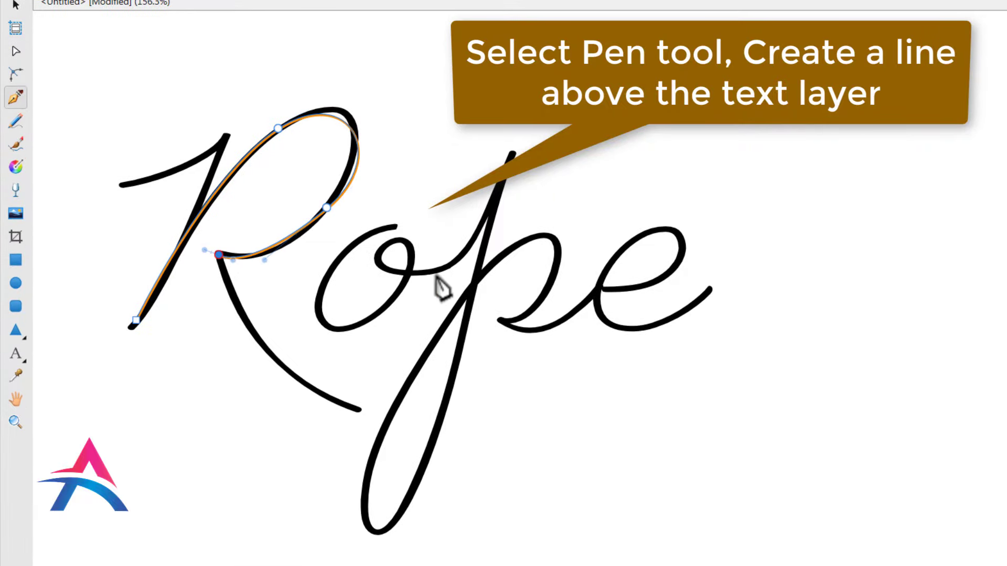
{"action": "left_click_drag", "start_coordinate": [414, 273], "coordinate": [548, 126]}
{"action": "left_click_drag", "start_coordinate": [338, 257], "coordinate": [283, 323]}
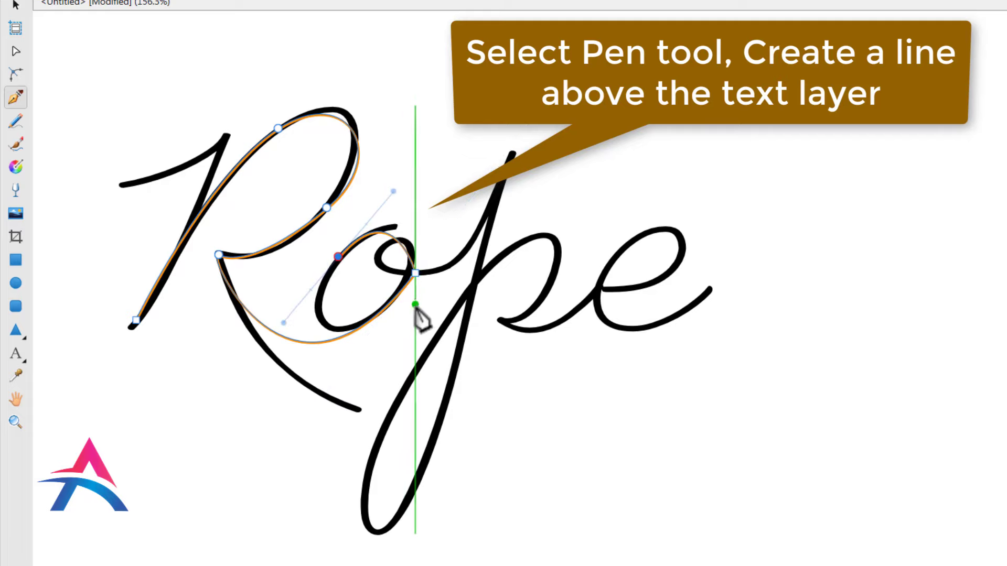
{"action": "left_click_drag", "start_coordinate": [431, 296], "coordinate": [502, 225]}
{"action": "left_click_drag", "start_coordinate": [511, 152], "coordinate": [530, 125]}
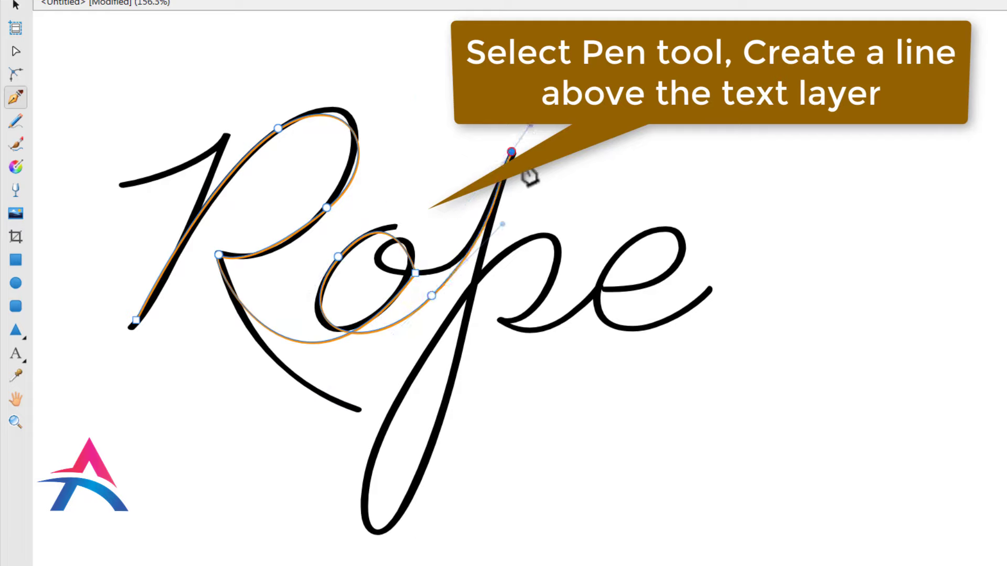
Extend the curve down the p's stem, around its lower loop and through its bowl
{"action": "left_click_drag", "start_coordinate": [446, 405], "coordinate": [447, 452]}
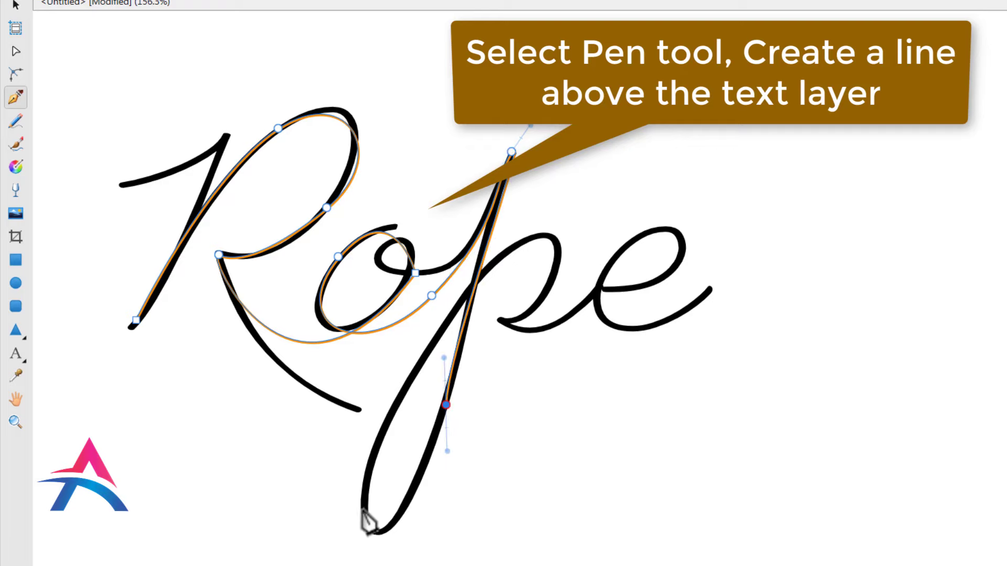
{"action": "left_click_drag", "start_coordinate": [366, 516], "coordinate": [373, 438]}
{"action": "left_click_drag", "start_coordinate": [446, 329], "coordinate": [484, 294]}
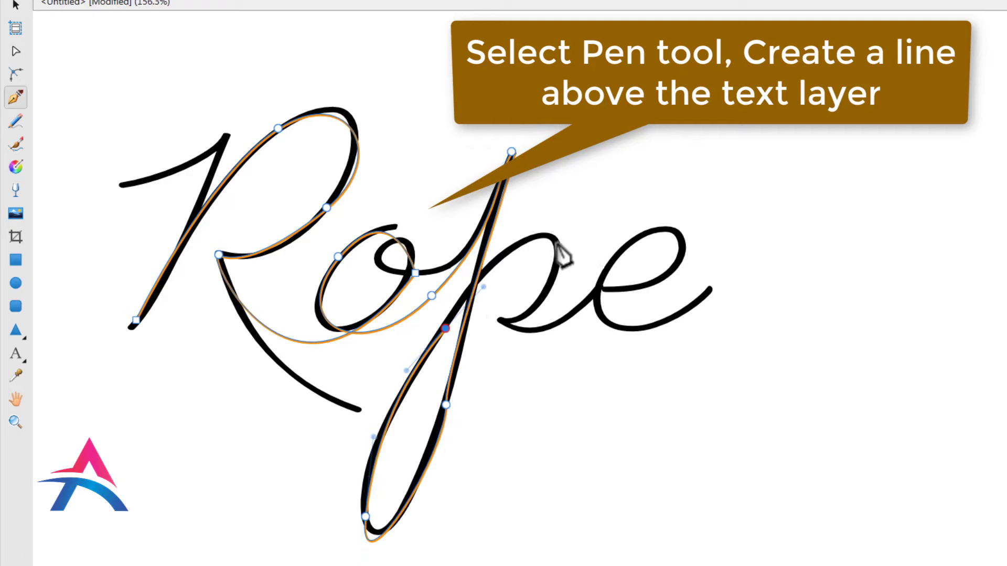
{"action": "left_click_drag", "start_coordinate": [562, 246], "coordinate": [603, 287]}
{"action": "left_click_drag", "start_coordinate": [517, 320], "coordinate": [490, 333]}
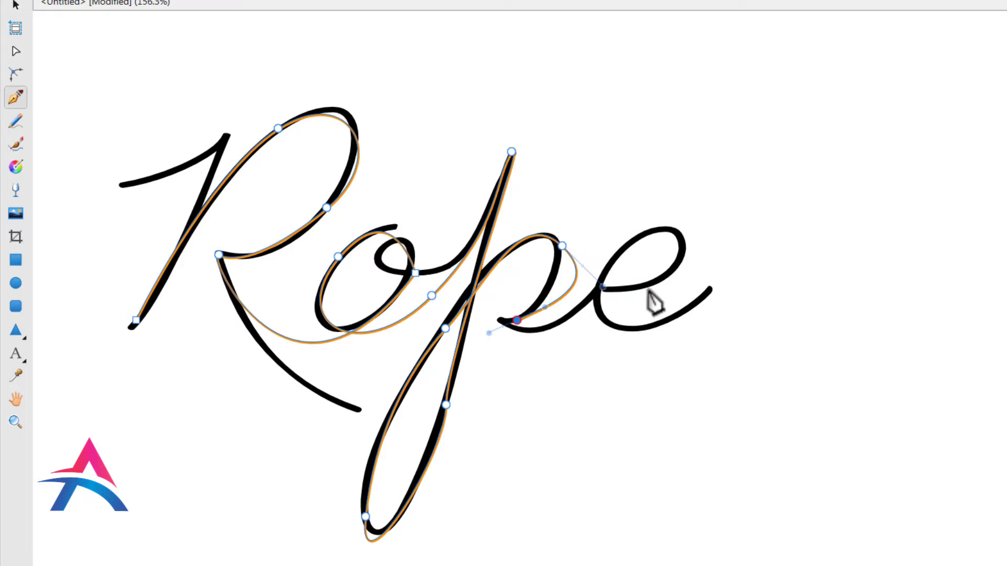
Continue the curve around the e, end it at the letter's tail and leave the Pen tool
{"action": "left_click_drag", "start_coordinate": [652, 285], "coordinate": [751, 215]}
{"action": "left_click_drag", "start_coordinate": [644, 232], "coordinate": [629, 250]}
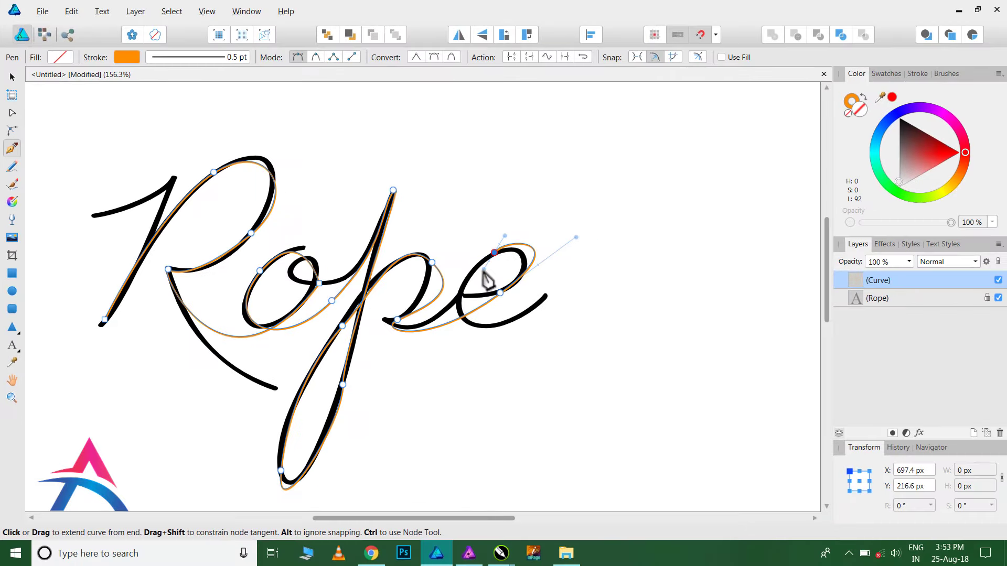
{"action": "left_click_drag", "start_coordinate": [547, 306], "coordinate": [670, 261]}
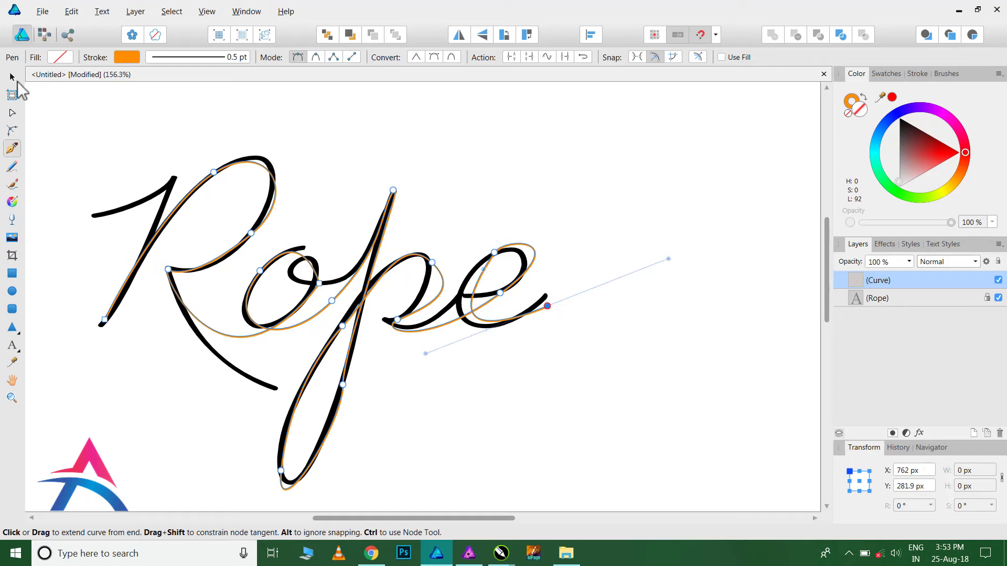
{"action": "left_click", "coordinate": [13, 77]}
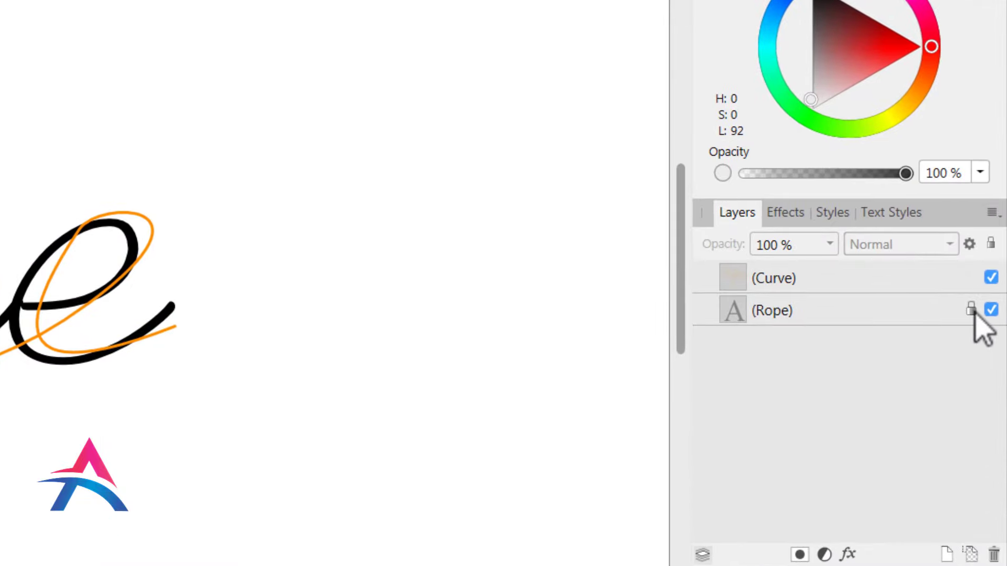
Unlock the Rope text layer, keep it visible and reduce its opacity to 9%
{"action": "left_click", "coordinate": [972, 310]}
{"action": "left_click", "coordinate": [991, 310]}
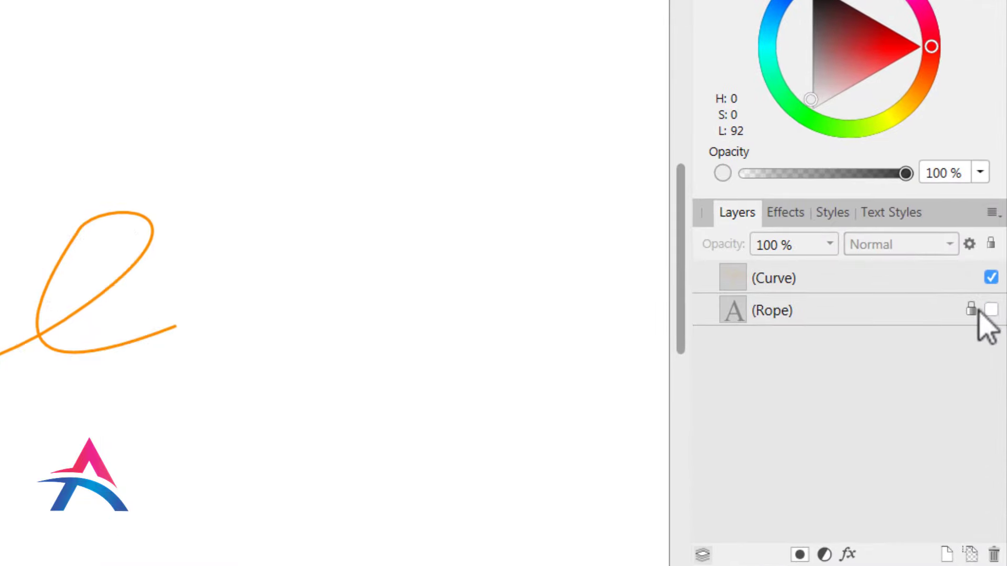
{"action": "left_click", "coordinate": [990, 311]}
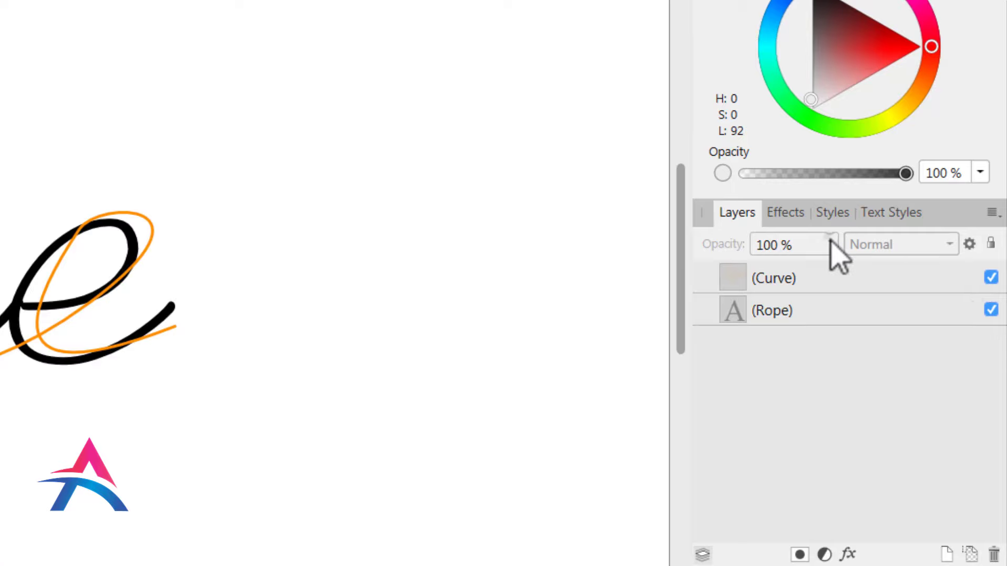
{"action": "left_click", "coordinate": [857, 310]}
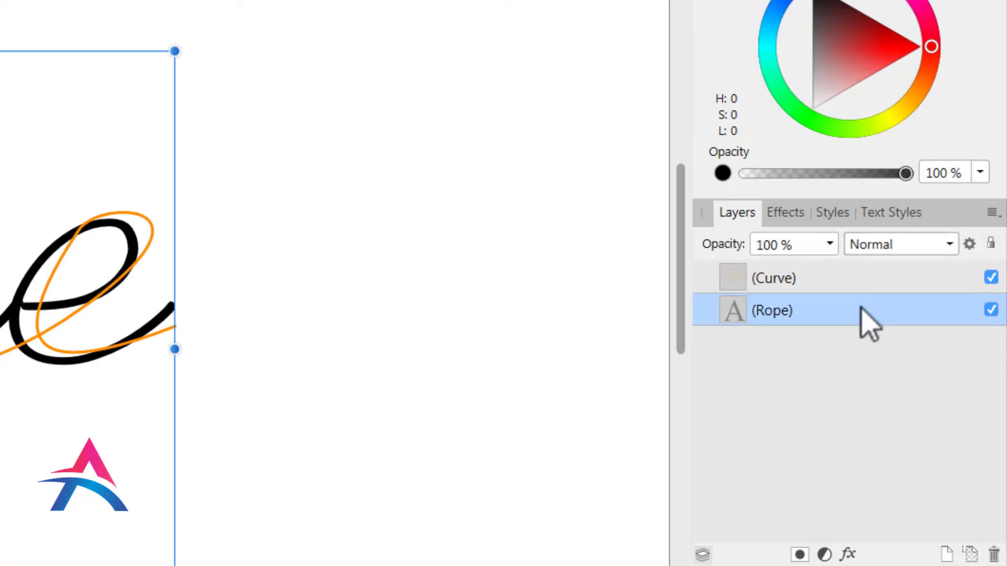
{"action": "left_click", "coordinate": [830, 244]}
{"action": "left_click_drag", "start_coordinate": [833, 268], "coordinate": [682, 278]}
{"action": "left_click", "coordinate": [329, 256]}
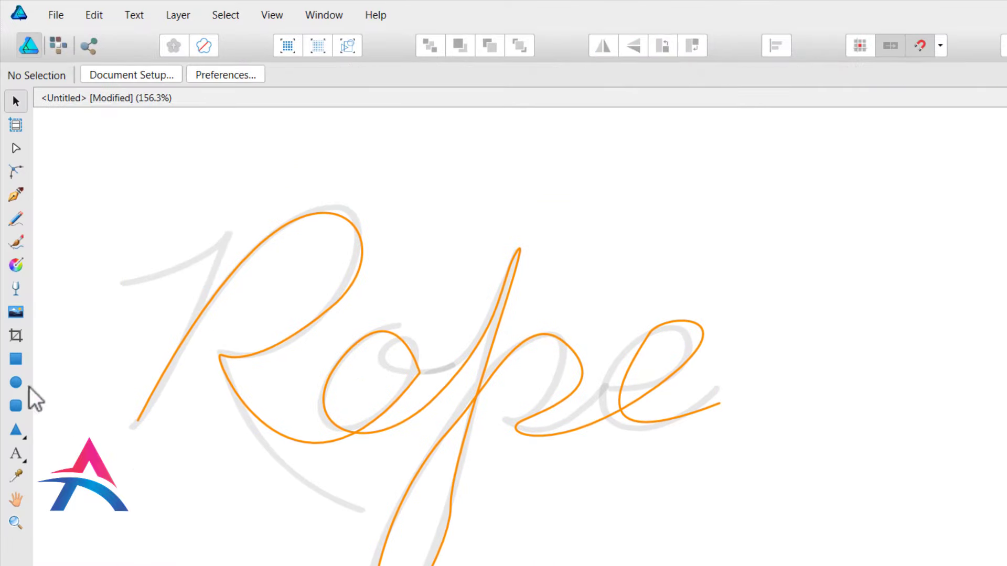
{"action": "left_click", "coordinate": [19, 523]}
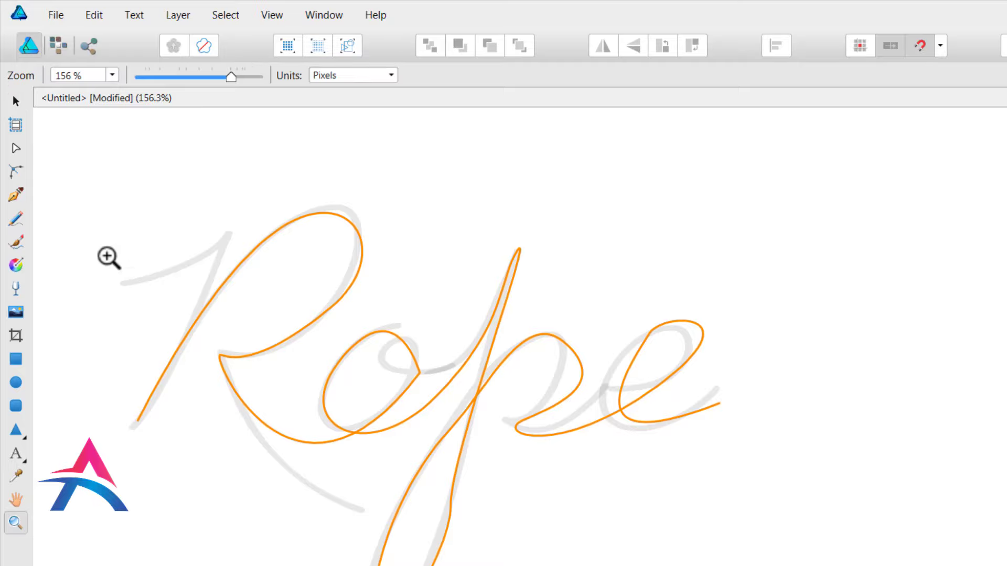
{"action": "left_click_drag", "start_coordinate": [186, 321], "coordinate": [152, 184]}
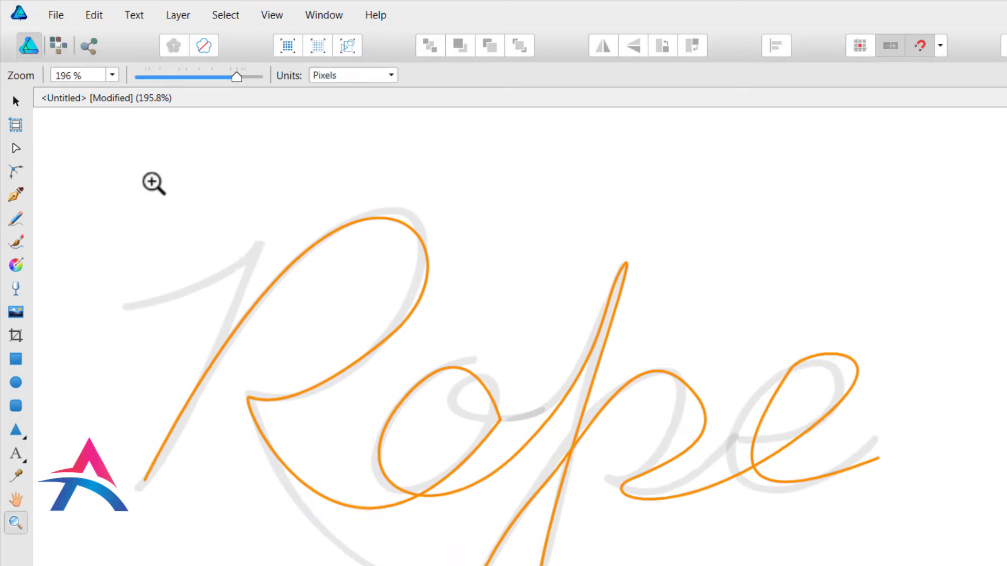
{"action": "left_click_drag", "start_coordinate": [423, 400], "coordinate": [477, 471]}
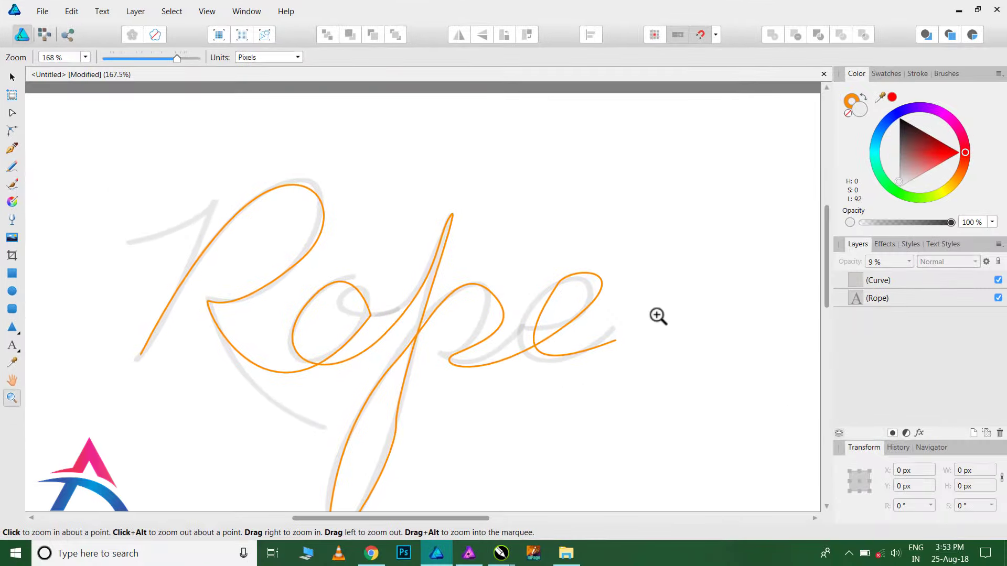
With the Node tool, move the curve's start point down and right, and shift the R's bowl and inner corner left
{"action": "left_click_drag", "start_coordinate": [826, 258], "coordinate": [827, 285]}
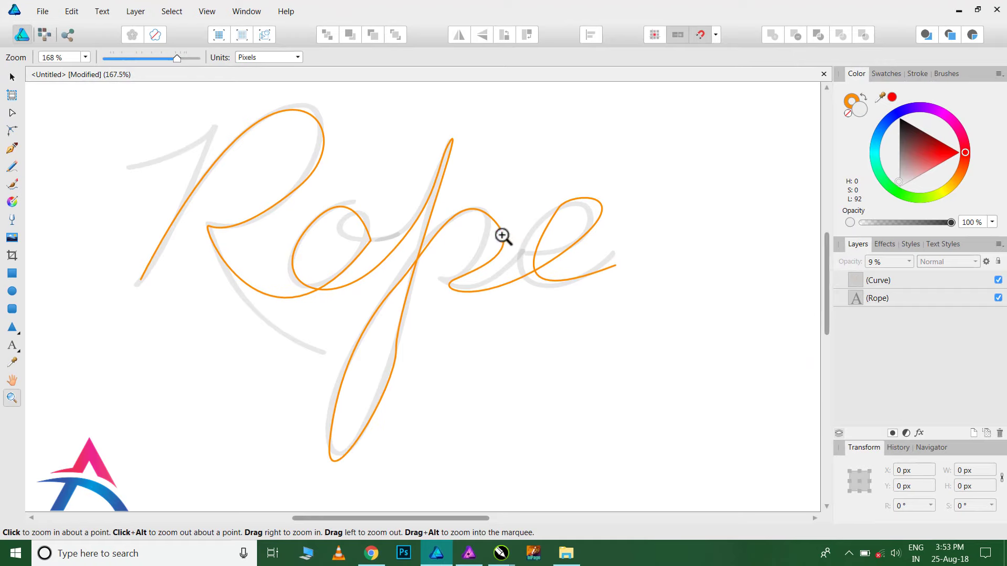
{"action": "left_click_drag", "start_coordinate": [363, 211], "coordinate": [388, 235]}
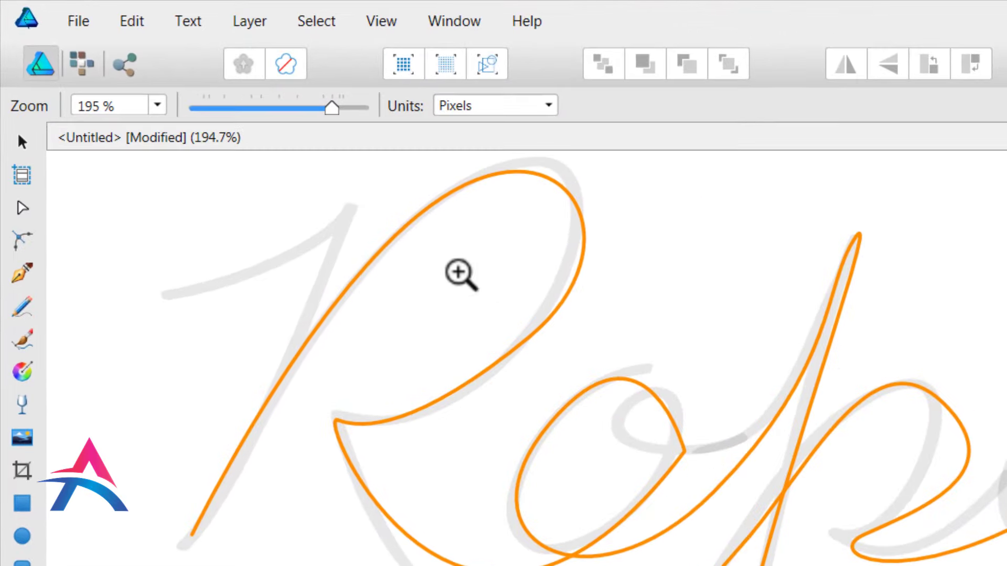
{"action": "left_click", "coordinate": [23, 145]}
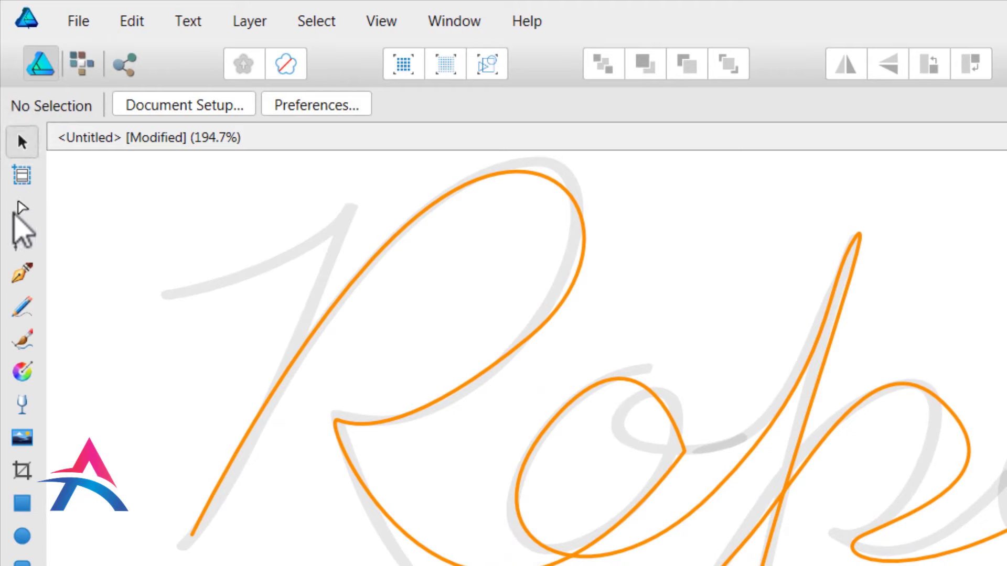
{"action": "left_click", "coordinate": [21, 210]}
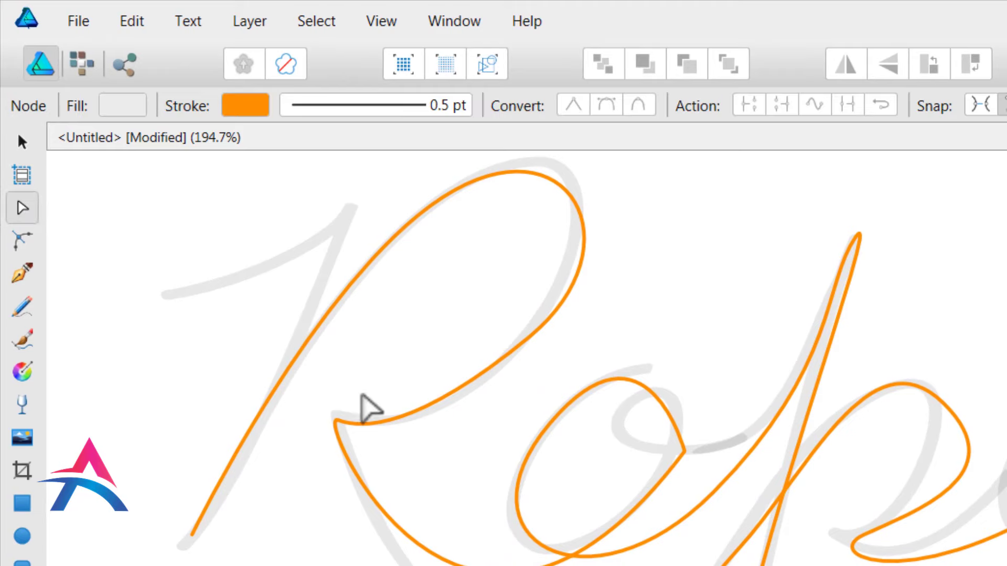
{"action": "left_click", "coordinate": [400, 417]}
{"action": "left_click", "coordinate": [337, 420]}
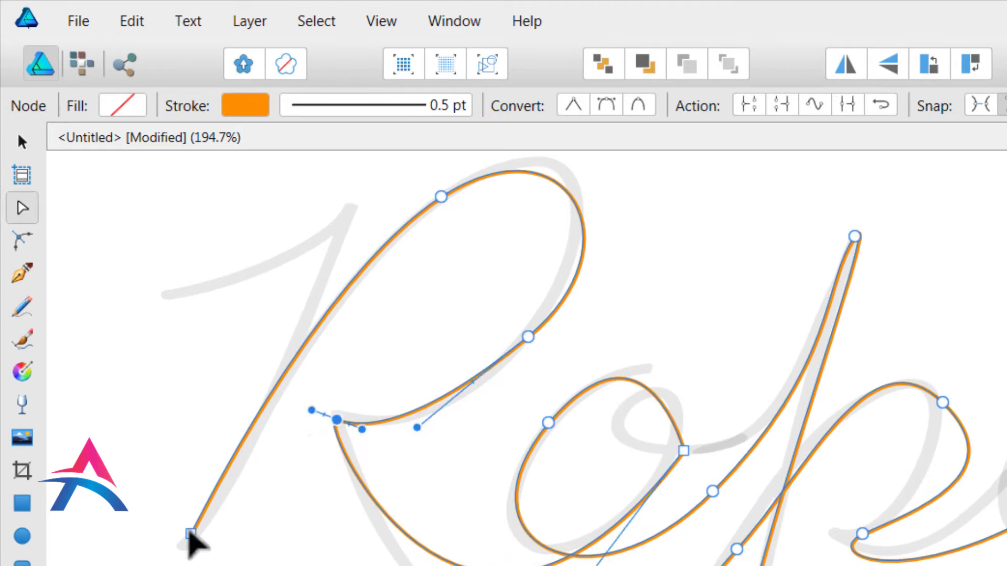
{"action": "left_click_drag", "start_coordinate": [191, 534], "coordinate": [219, 565]}
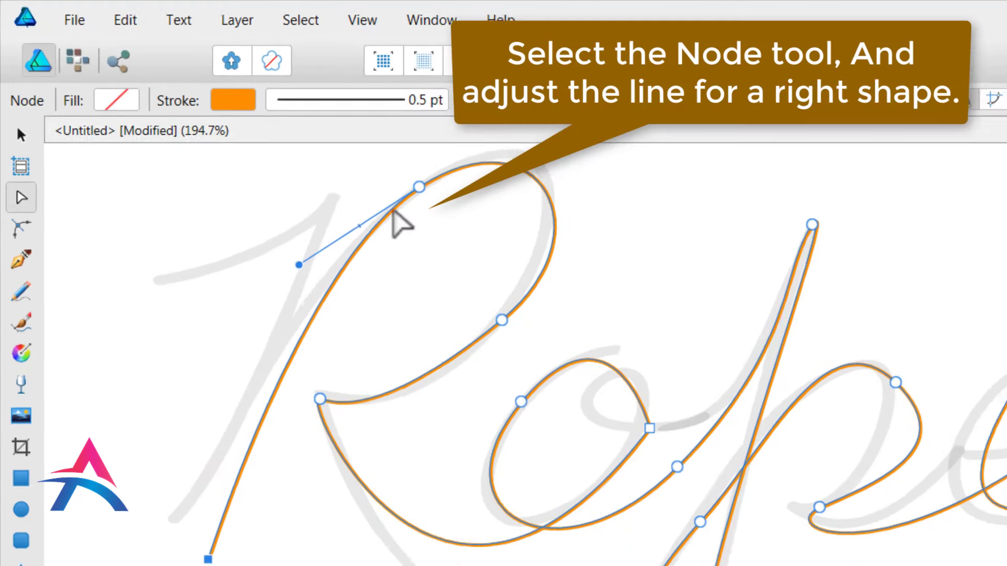
{"action": "mouse_move", "coordinate": [244, 113]}
{"action": "left_mouse_down"}
{"action": "mouse_move", "coordinate": [340, 221]}
{"action": "mouse_move", "coordinate": [269, 180]}
{"action": "left_mouse_up"}
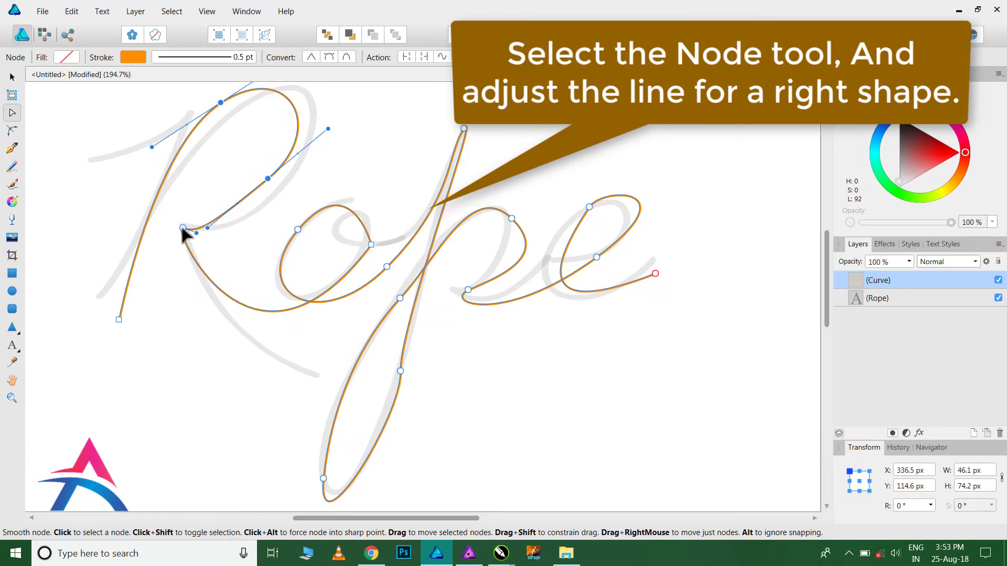
{"action": "left_click_drag", "start_coordinate": [183, 228], "coordinate": [171, 227]}
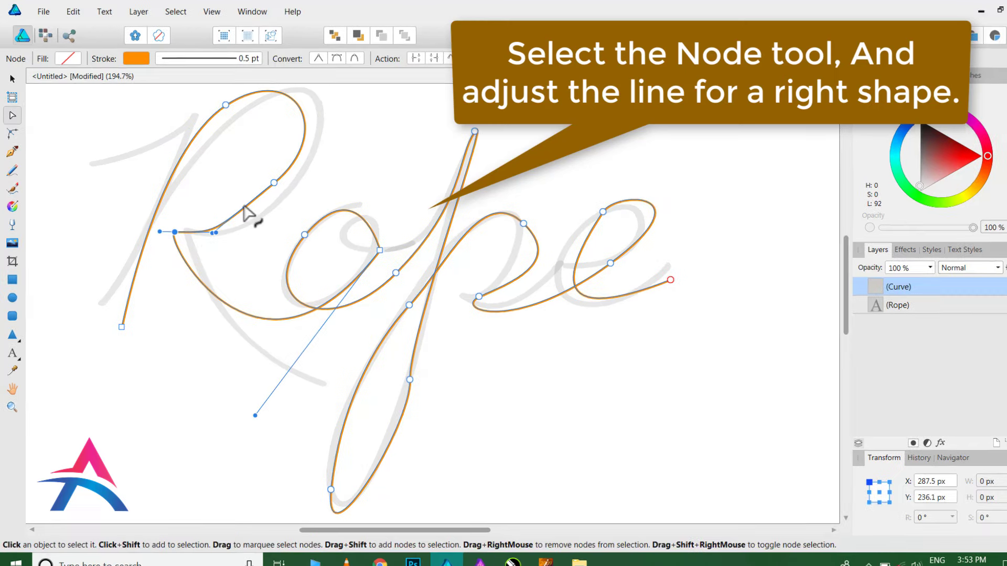
Replace the R bowl's lower node with one higher on its outer side and smooth the line down to the inner corner
{"action": "left_click", "coordinate": [411, 194]}
{"action": "key", "text": "Delete"}
{"action": "left_click", "coordinate": [411, 193]}
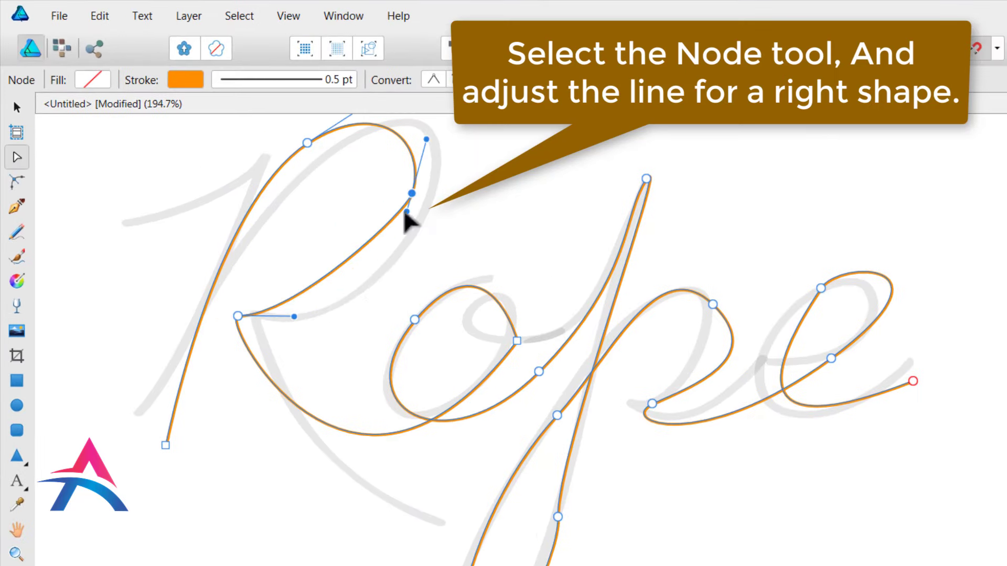
{"action": "left_click_drag", "start_coordinate": [405, 211], "coordinate": [384, 248]}
Replace the o's sharp side node with a smooth one at the top and reshape the R's leg with a node at its lowest point
{"action": "left_click", "coordinate": [470, 392]}
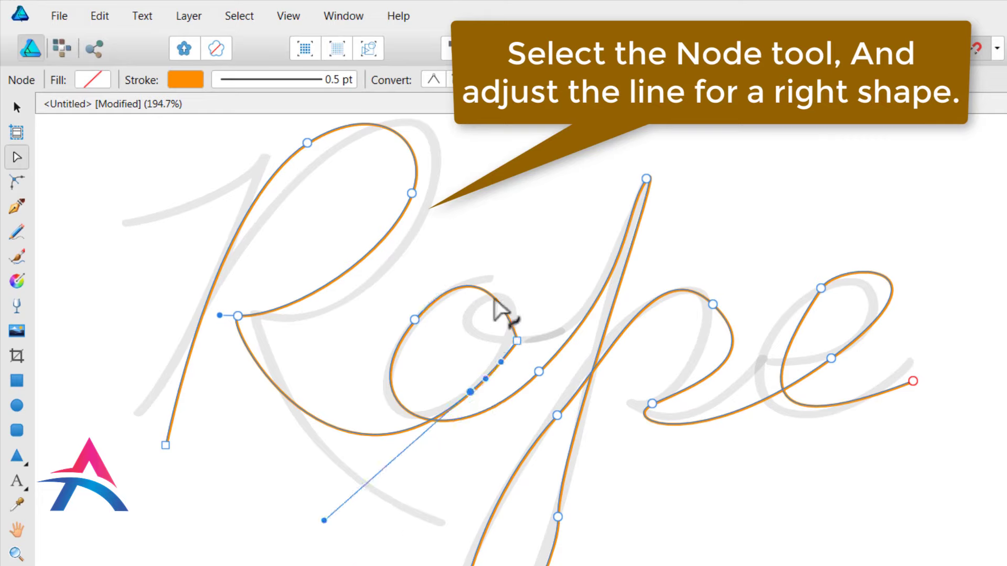
{"action": "left_click", "coordinate": [476, 288]}
{"action": "left_click", "coordinate": [517, 341]}
{"action": "key", "text": "Delete"}
{"action": "left_click_drag", "start_coordinate": [490, 362], "coordinate": [472, 408]}
{"action": "left_click", "coordinate": [375, 400]}
{"action": "left_click_drag", "start_coordinate": [374, 402], "coordinate": [392, 430]}
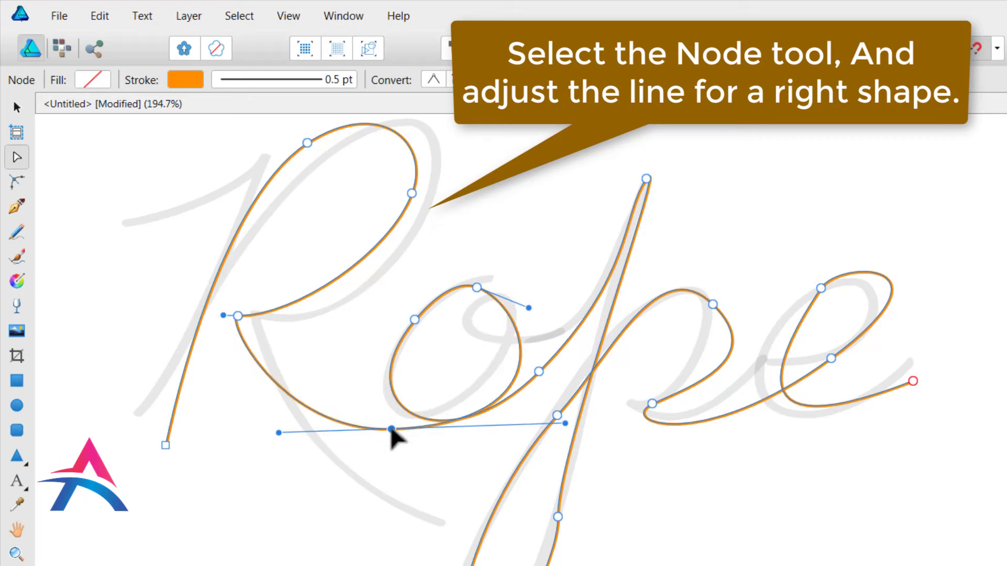
Add a node on each side of the o and reshape its top into a rounder loop
{"action": "left_click", "coordinate": [392, 389]}
{"action": "left_click", "coordinate": [519, 353]}
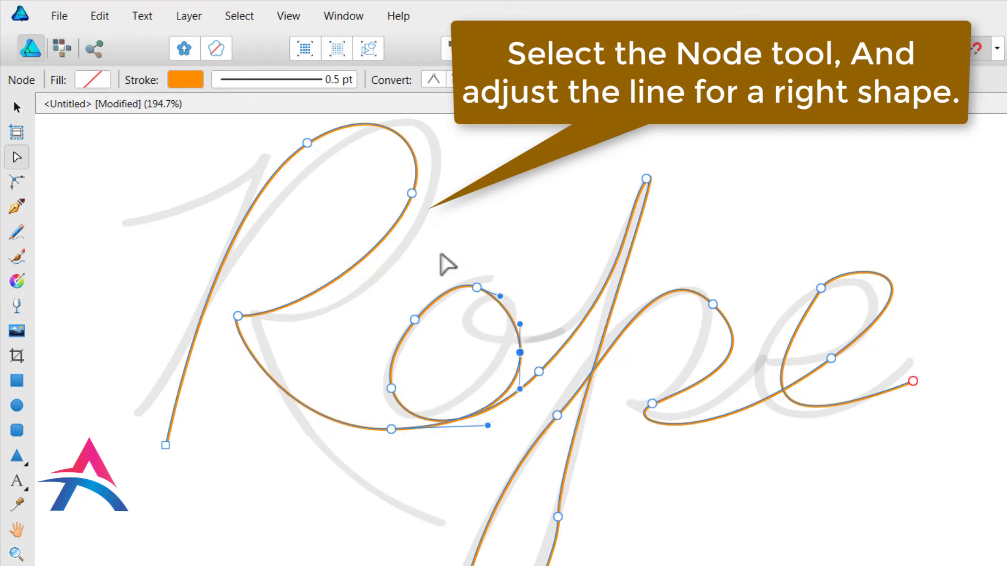
{"action": "left_click_drag", "start_coordinate": [443, 290], "coordinate": [434, 313]}
Add a node on the upstroke from the o to the p and adjust the node and handle at the p's tip
{"action": "left_click", "coordinate": [562, 347]}
{"action": "left_click", "coordinate": [644, 178]}
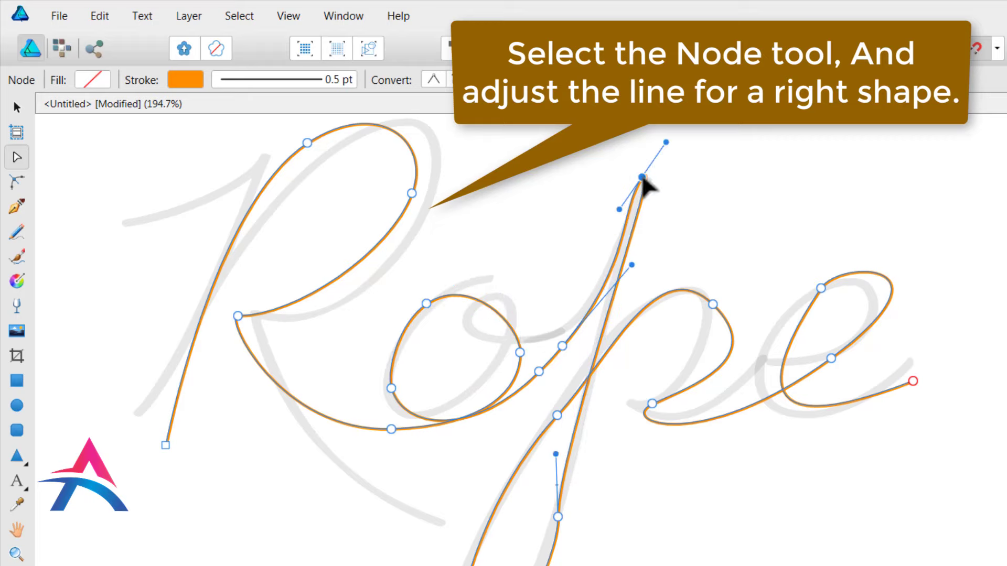
{"action": "left_click_drag", "start_coordinate": [621, 210], "coordinate": [625, 212]}
Reshape the lower end of the p's bowl and pull in the near side of the p's descending loop
{"action": "left_click", "coordinate": [652, 405]}
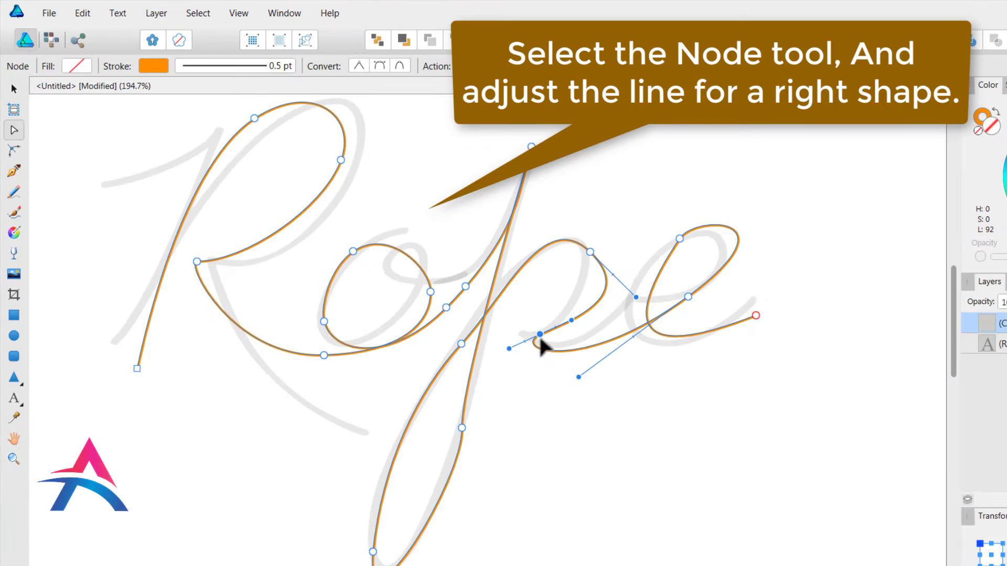
{"action": "mouse_move", "coordinate": [540, 334]}
{"action": "left_mouse_down"}
{"action": "mouse_move", "coordinate": [521, 335]}
{"action": "mouse_move", "coordinate": [578, 346]}
{"action": "left_mouse_up"}
{"action": "mouse_move", "coordinate": [461, 344]}
{"action": "left_mouse_down"}
{"action": "mouse_move", "coordinate": [490, 321]}
{"action": "mouse_move", "coordinate": [458, 360]}
{"action": "left_mouse_up"}
{"action": "left_click_drag", "start_coordinate": [404, 472], "coordinate": [409, 467]}
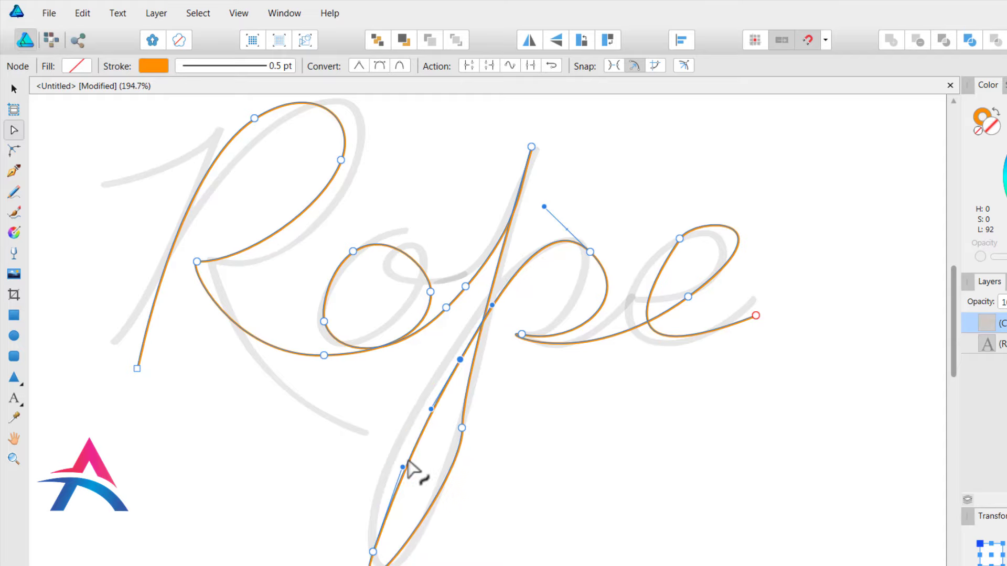
Add two nodes along the right side of the p's descending loop and delete the old node between them
{"action": "left_click", "coordinate": [466, 386]}
{"action": "left_click", "coordinate": [407, 542]}
{"action": "left_click", "coordinate": [461, 428]}
{"action": "key", "text": "Delete"}
Select the nodes of the p's bowl and the e and move them up and to the right
{"action": "left_click", "coordinate": [597, 296]}
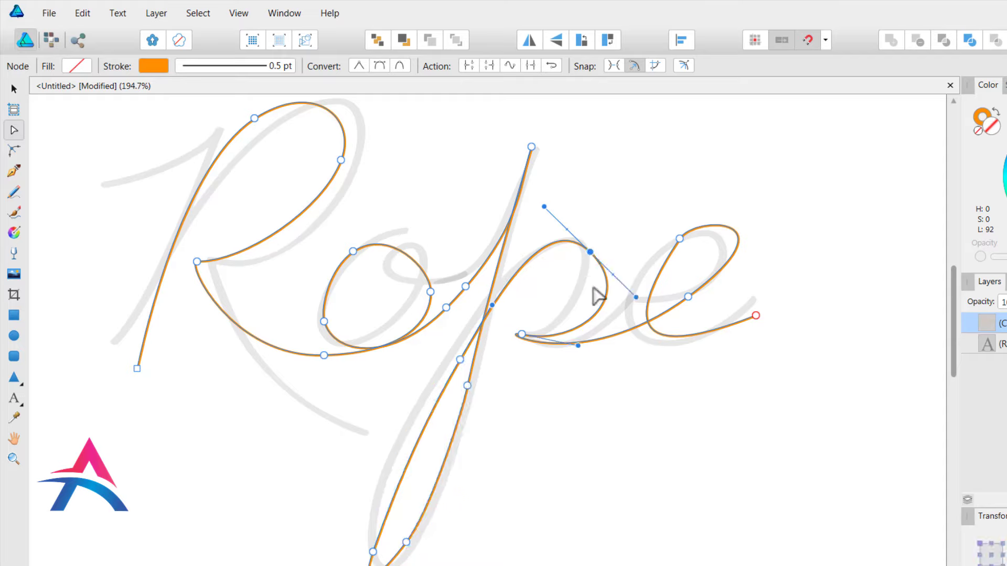
{"action": "left_click_drag", "start_coordinate": [509, 326], "coordinate": [537, 348]}
{"action": "left_click_drag", "start_coordinate": [628, 208], "coordinate": [776, 338]}
{"action": "left_click_drag", "start_coordinate": [590, 251], "coordinate": [638, 244]}
{"action": "left_click", "coordinate": [580, 257]}
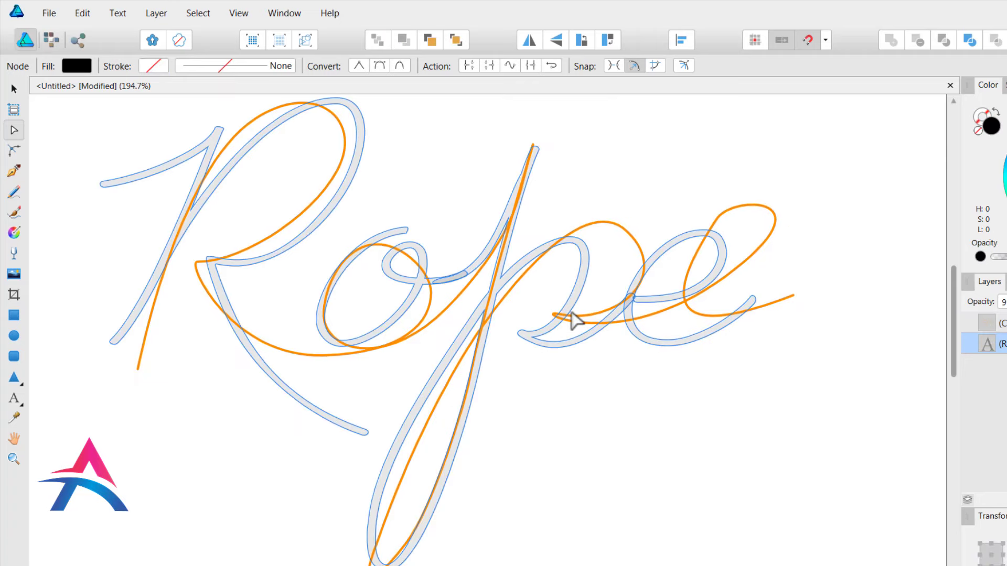
{"action": "left_click", "coordinate": [569, 314]}
{"action": "left_click", "coordinate": [558, 313]}
Shift the e and the p's bowl slightly left to tighten the spacing between the letters
{"action": "left_click_drag", "start_coordinate": [678, 171], "coordinate": [777, 326]}
{"action": "left_click_drag", "start_coordinate": [724, 278], "coordinate": [696, 277]}
{"action": "left_click", "coordinate": [622, 226]}
{"action": "left_click_drag", "start_coordinate": [621, 226], "coordinate": [612, 222]}
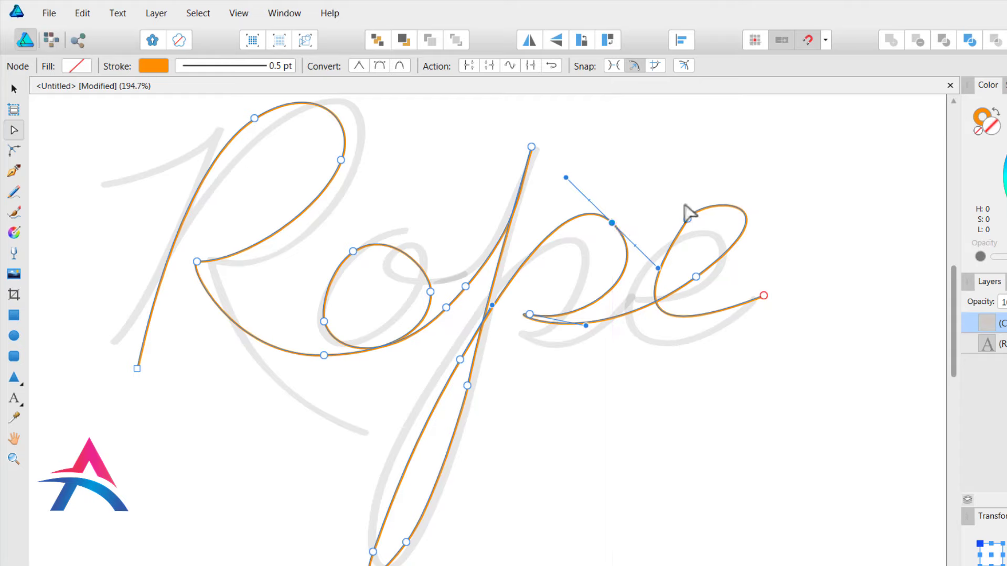
Round the e's loop by adjusting its left side, replacing the upper-left node with one at the top and tuning the handles
{"action": "left_click_drag", "start_coordinate": [672, 243], "coordinate": [660, 246]}
{"action": "left_click", "coordinate": [732, 208]}
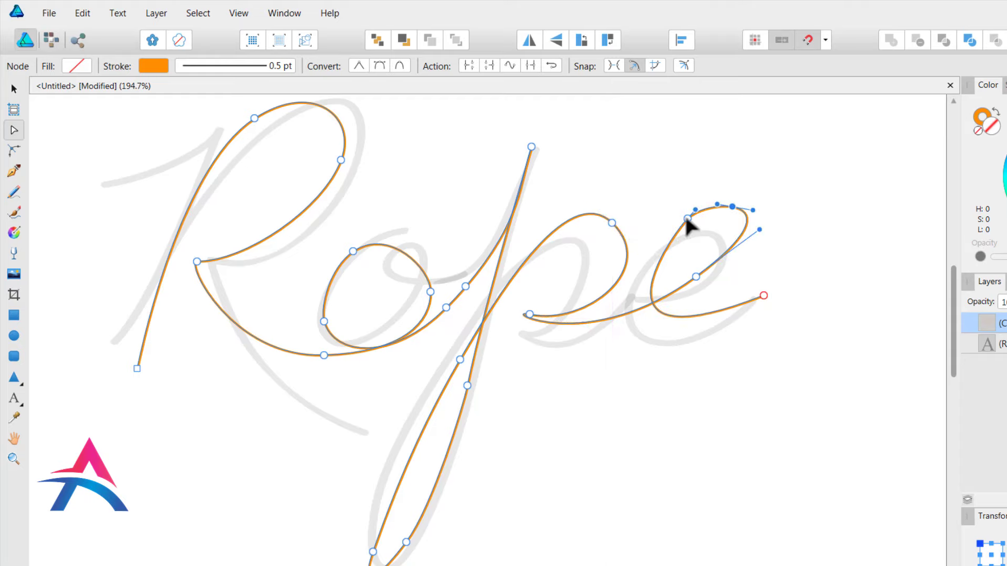
{"action": "left_click", "coordinate": [688, 218]}
{"action": "key", "text": "Delete"}
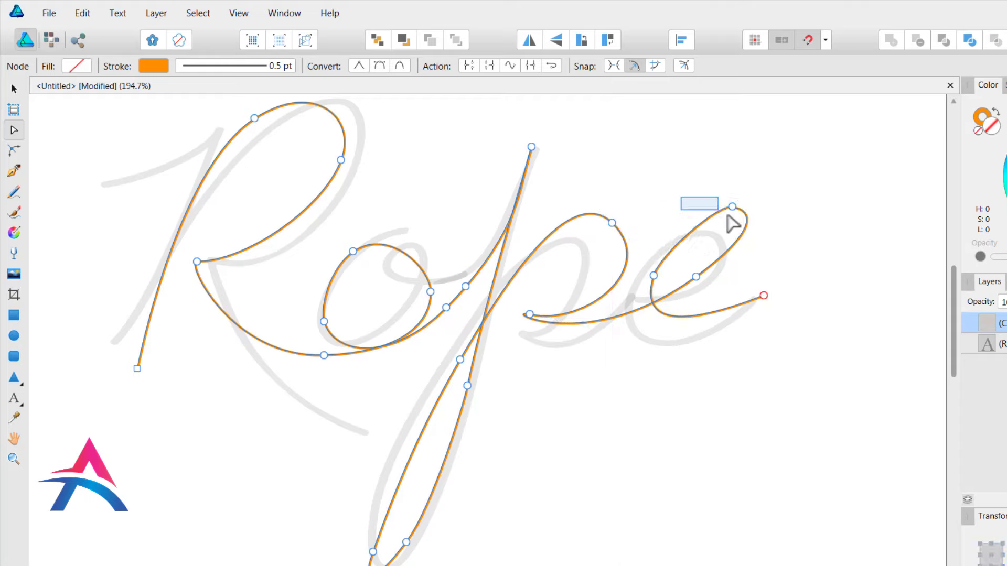
{"action": "left_click_drag", "start_coordinate": [727, 214], "coordinate": [762, 203]}
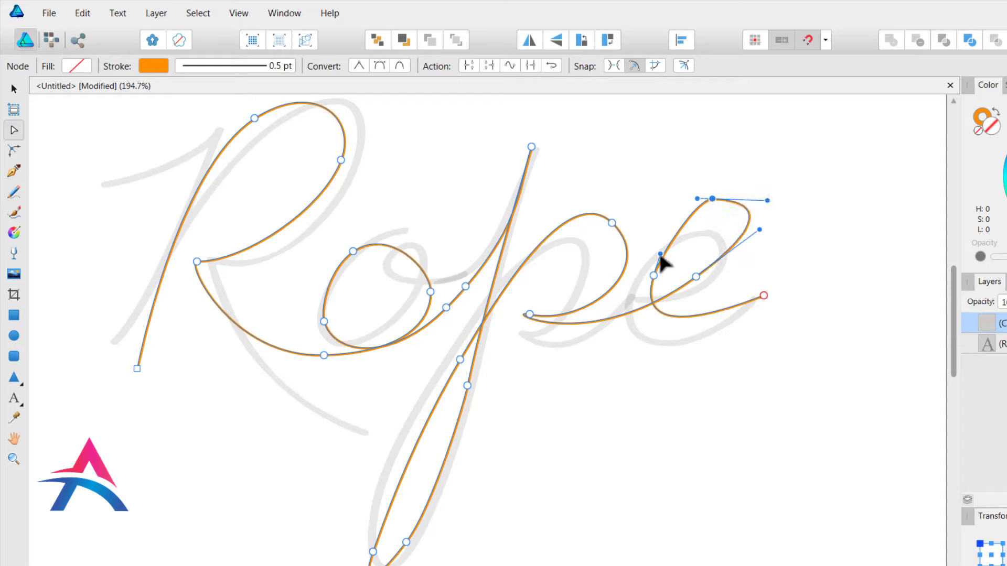
{"action": "left_click_drag", "start_coordinate": [661, 254], "coordinate": [658, 230]}
Deepen the e's lower curve, adjust its tail end, move the crossing node left and refine the loop's top
{"action": "left_click", "coordinate": [764, 296]}
{"action": "left_click_drag", "start_coordinate": [657, 340], "coordinate": [672, 373]}
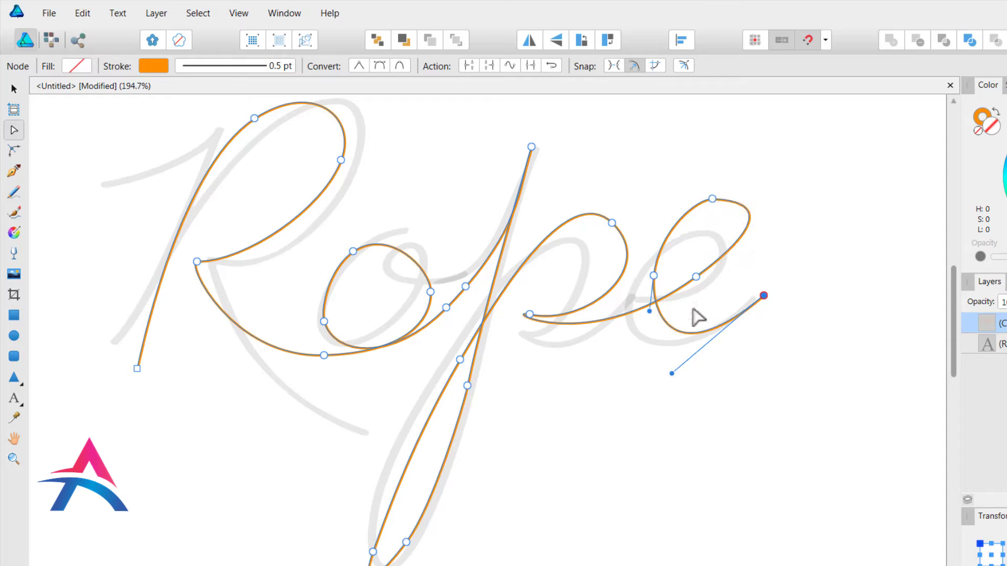
{"action": "left_click_drag", "start_coordinate": [696, 277], "coordinate": [671, 281]}
{"action": "left_click_drag", "start_coordinate": [712, 199], "coordinate": [723, 224]}
{"action": "left_click_drag", "start_coordinate": [764, 296], "coordinate": [768, 302]}
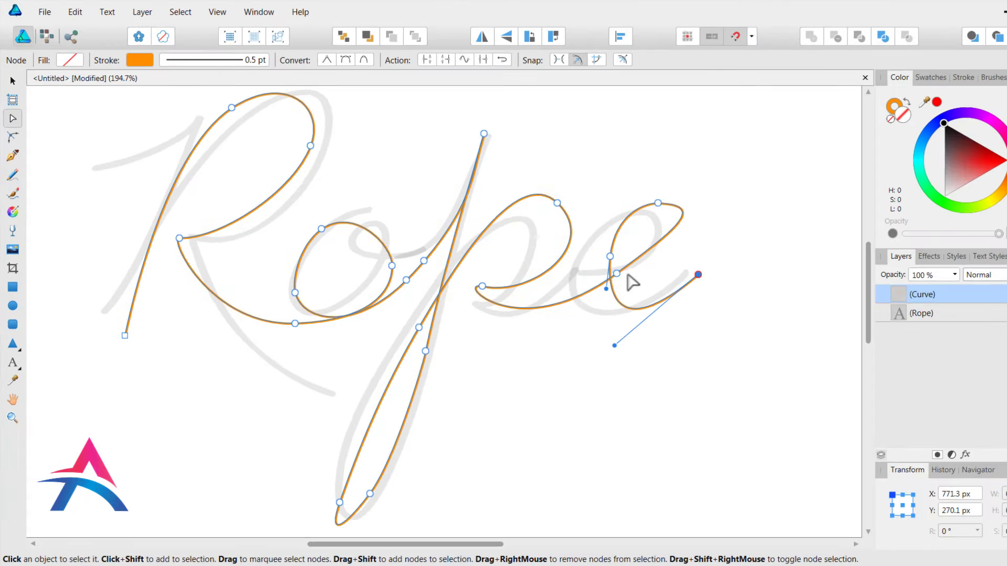
{"action": "left_click", "coordinate": [618, 274]}
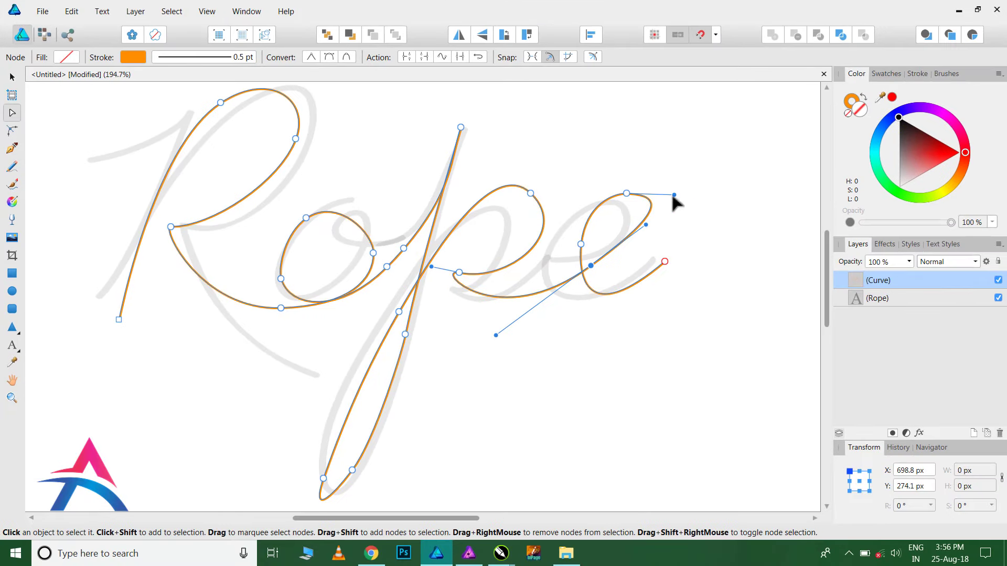
{"action": "left_click_drag", "start_coordinate": [703, 203], "coordinate": [699, 215]}
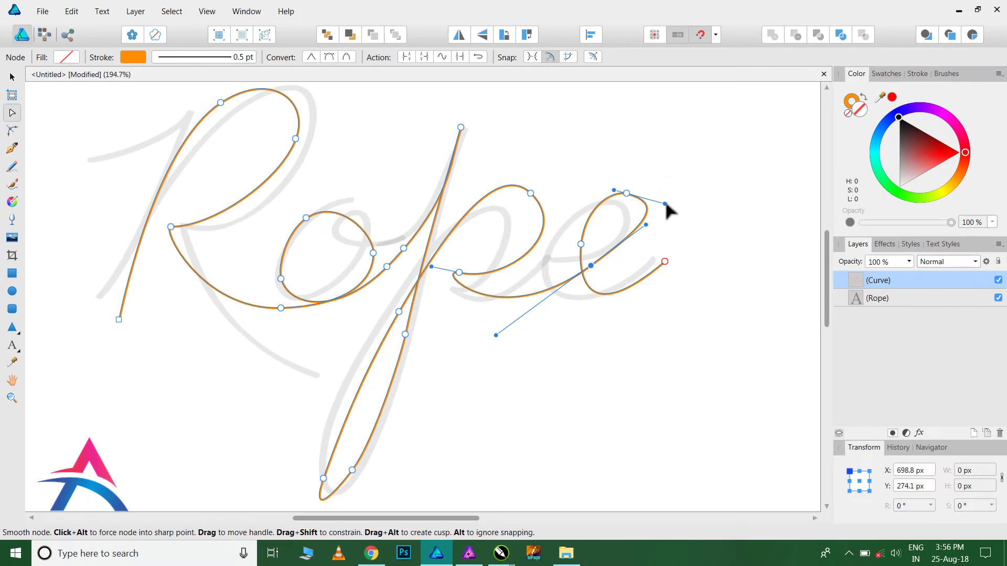
Adjust the handle and position of the node at the lower end of the p's bowl to refine its turn
{"action": "left_click", "coordinate": [458, 273]}
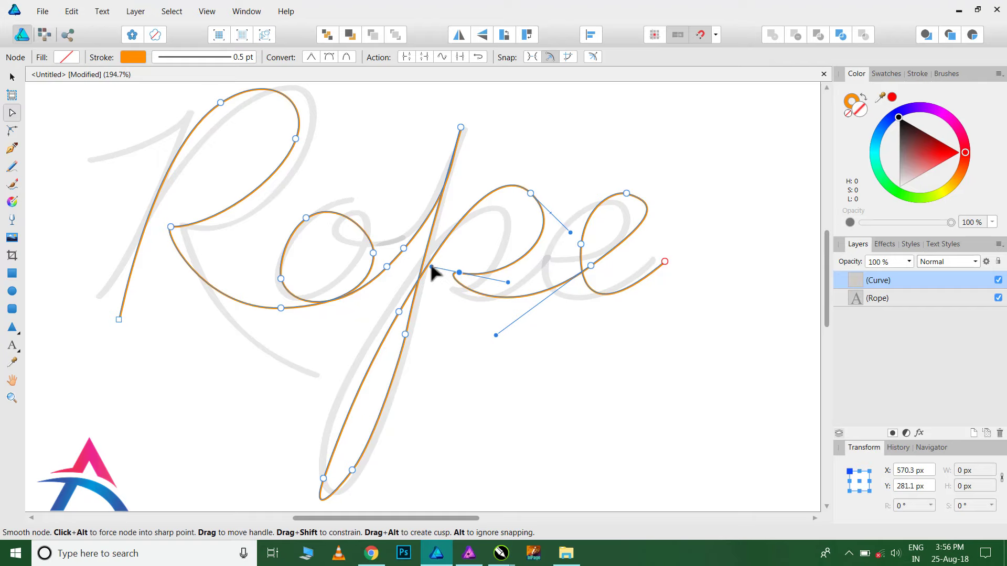
{"action": "left_click_drag", "start_coordinate": [431, 266], "coordinate": [424, 260]}
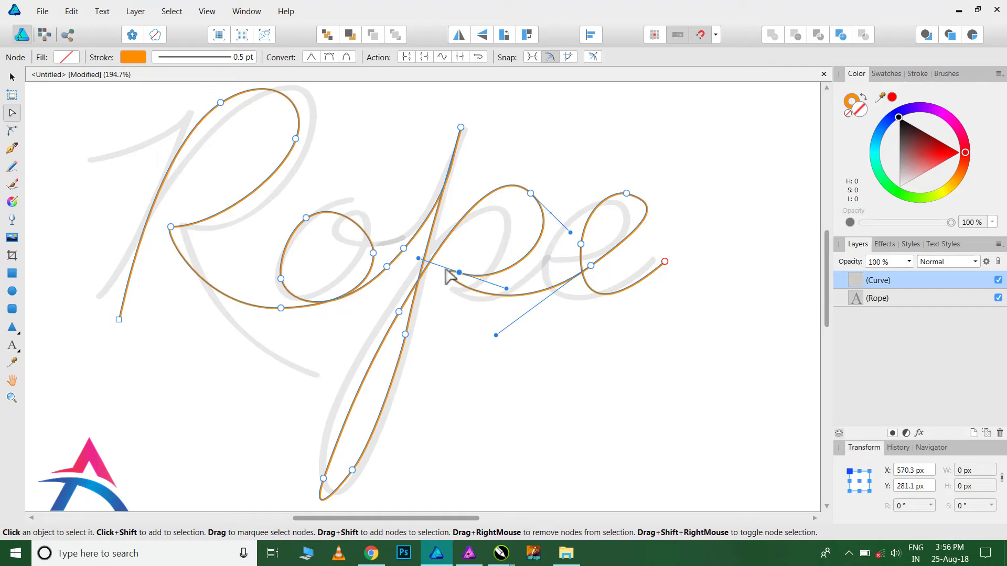
{"action": "left_click_drag", "start_coordinate": [459, 273], "coordinate": [500, 294]}
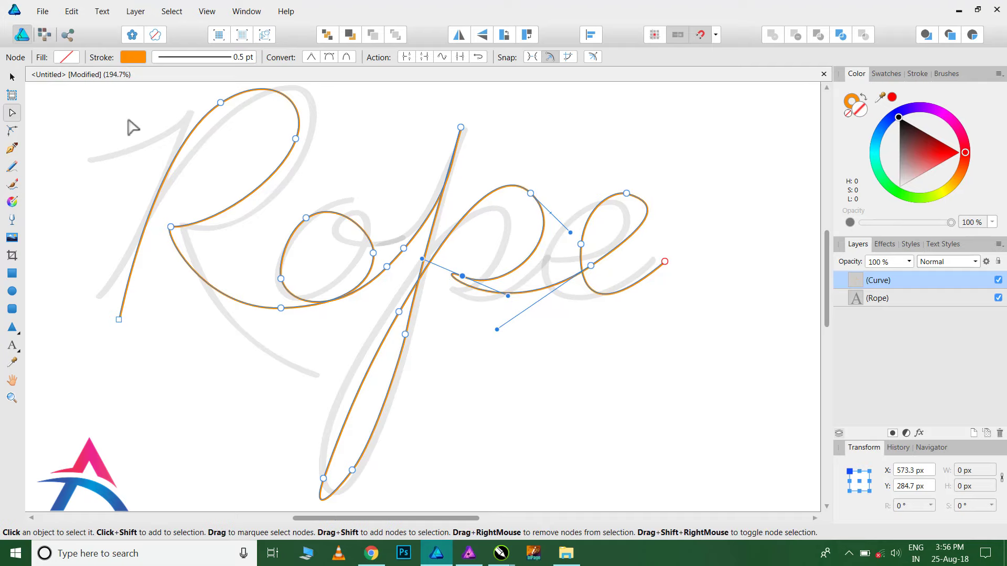
Leave node editing and delete the Rope text layer, keeping only the traced curve
{"action": "left_click", "coordinate": [12, 77]}
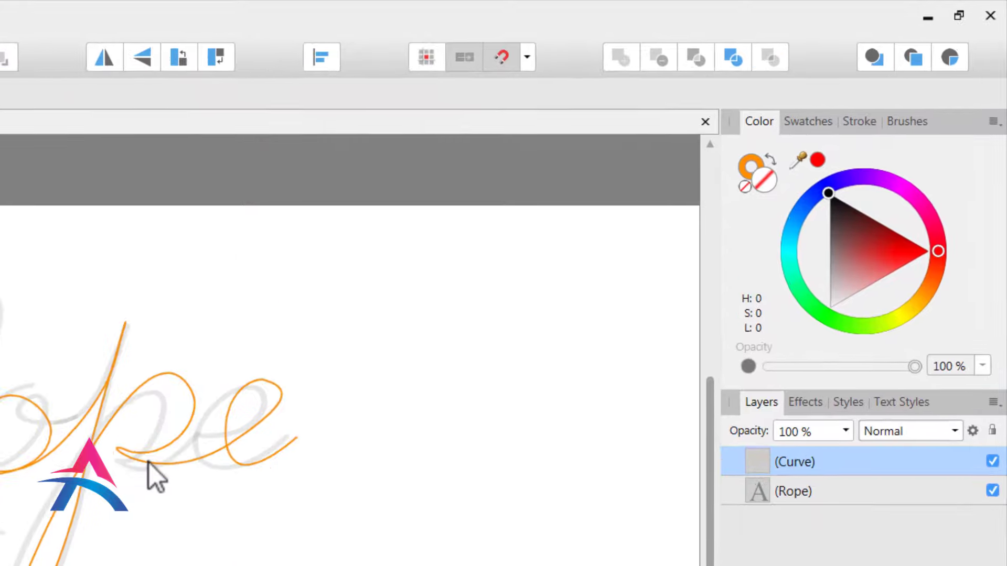
{"action": "left_click", "coordinate": [423, 536]}
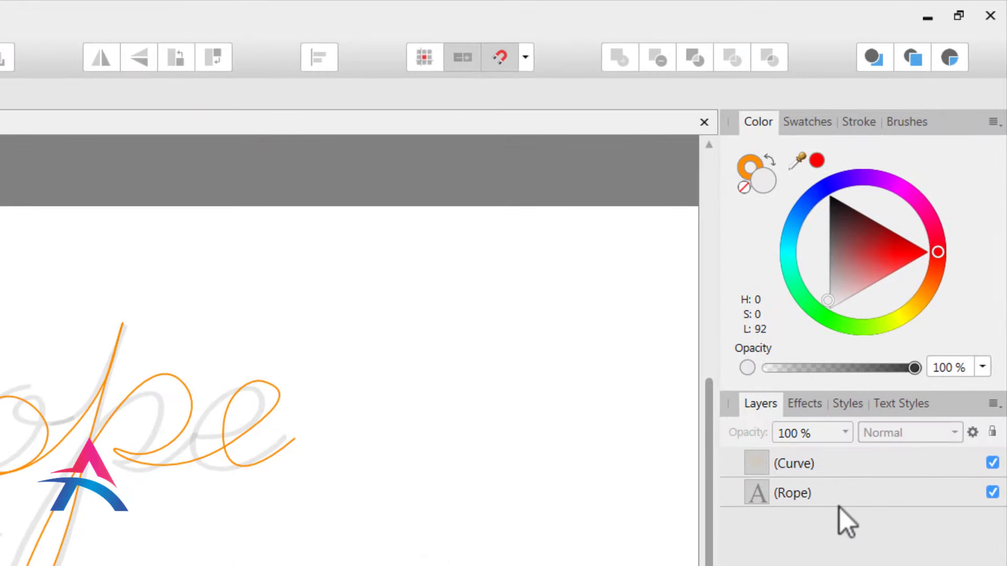
{"action": "left_click", "coordinate": [899, 493]}
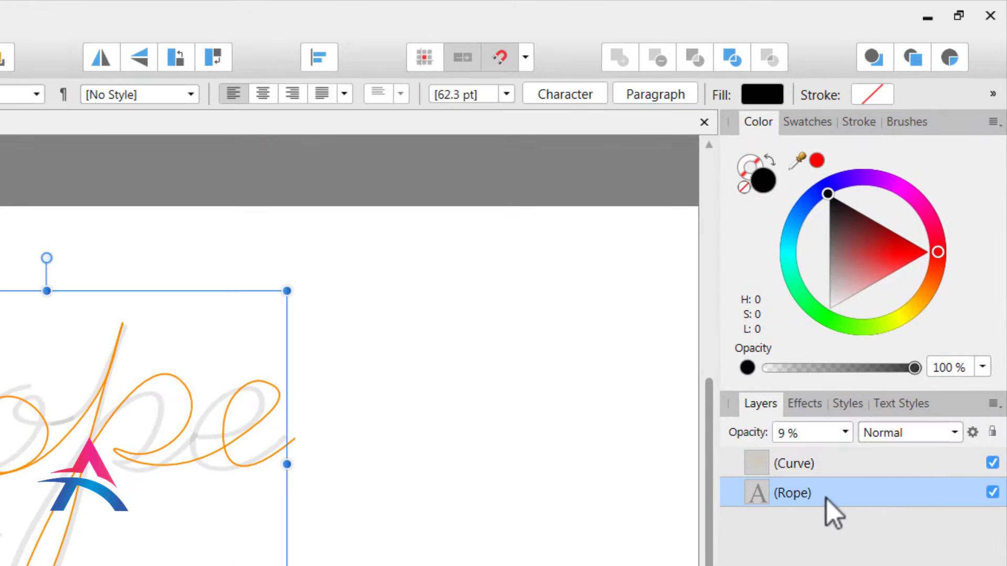
{"action": "right_click", "coordinate": [798, 498]}
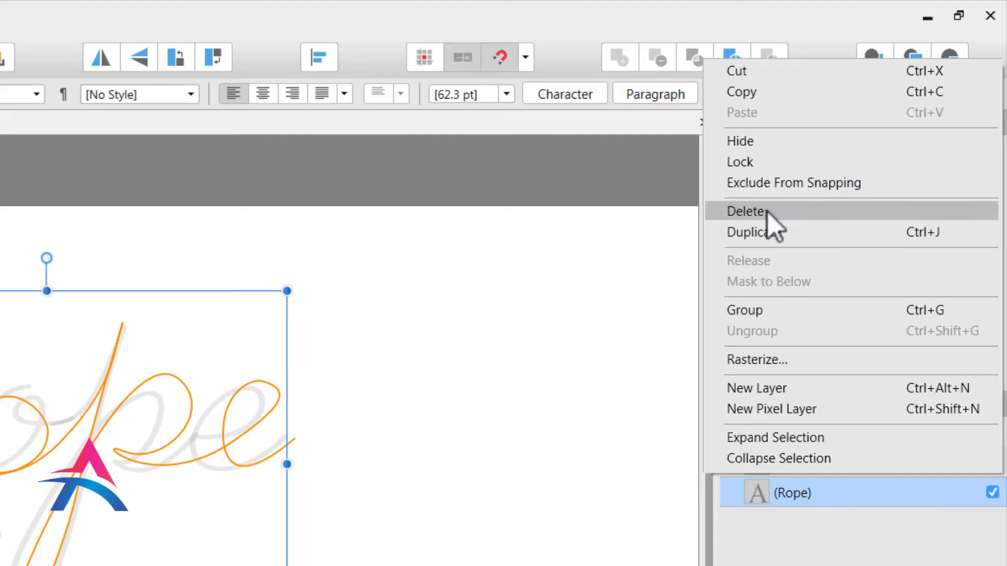
{"action": "left_click", "coordinate": [768, 213]}
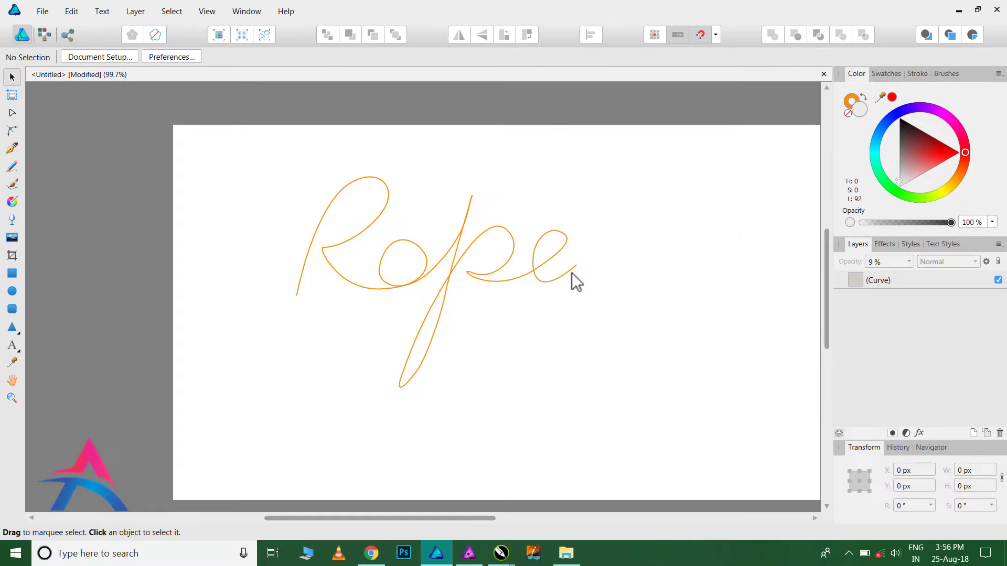
Select the entire traced Rope curve and move it to a centred position on the page
{"action": "scroll", "coordinate": [336, 267], "scroll_direction": "down", "scroll_amount": 3}
{"action": "left_click_drag", "start_coordinate": [292, 173], "coordinate": [521, 386]}
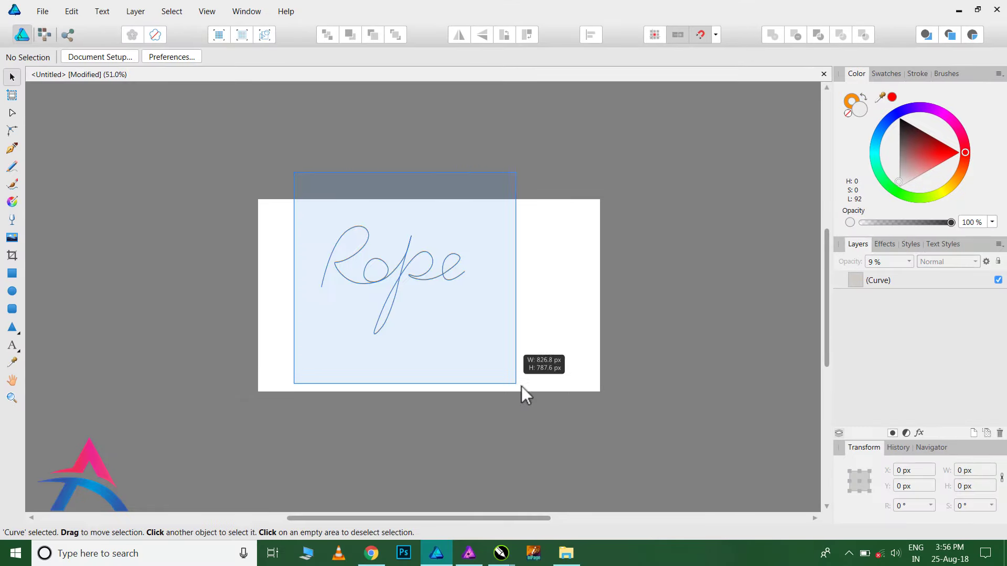
{"action": "left_click_drag", "start_coordinate": [467, 333], "coordinate": [526, 371]}
{"action": "scroll", "coordinate": [441, 284], "scroll_direction": "up", "scroll_amount": 4}
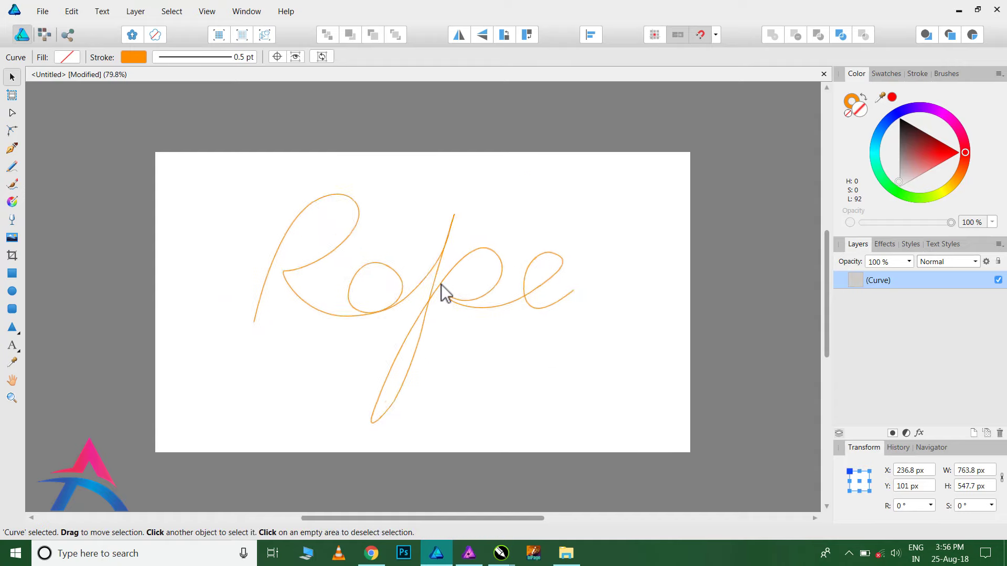
Select the two lowest nodes of the p's descender and move them up to shorten the stem
{"action": "left_click", "coordinate": [12, 113]}
{"action": "left_click_drag", "start_coordinate": [326, 396], "coordinate": [405, 375]}
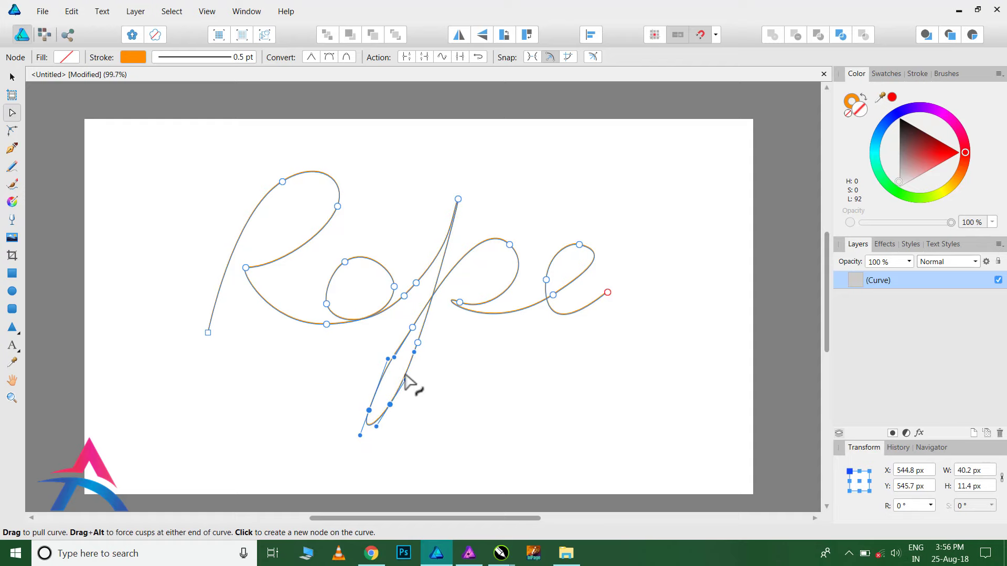
{"action": "left_click", "coordinate": [329, 369]}
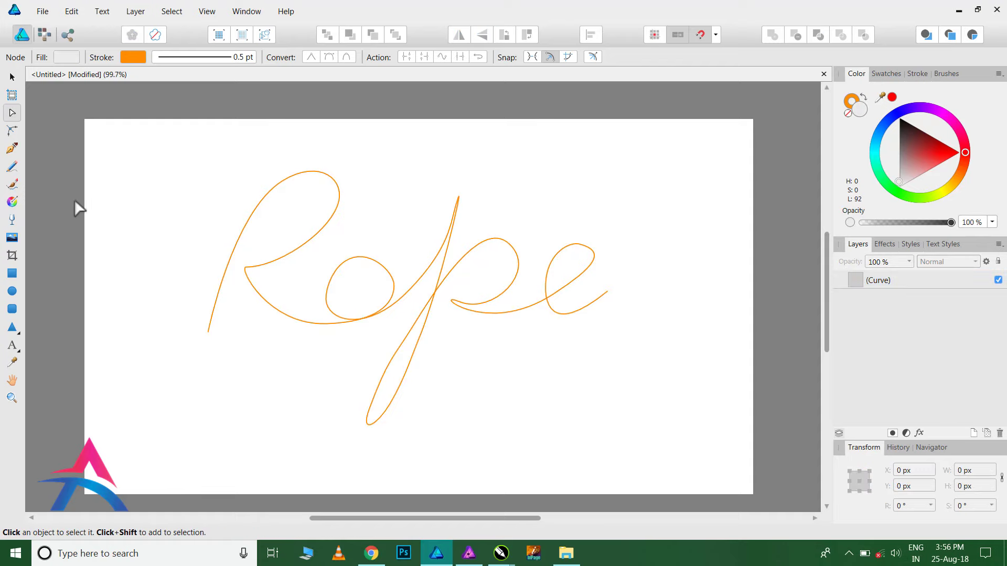
Draw a 1280 × 720 px rectangle covering the whole page
{"action": "left_click", "coordinate": [14, 274]}
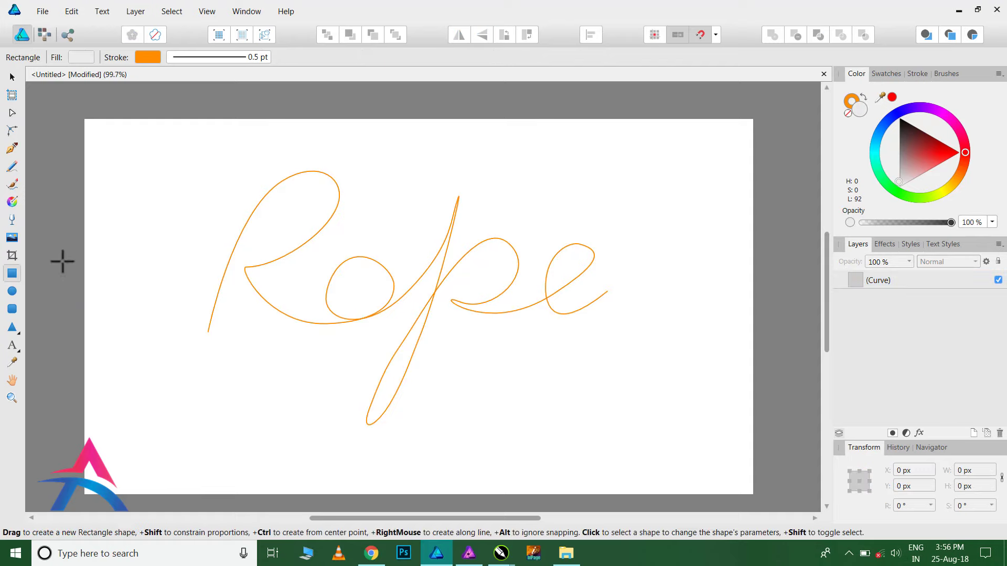
{"action": "left_click_drag", "start_coordinate": [84, 118], "coordinate": [754, 494]}
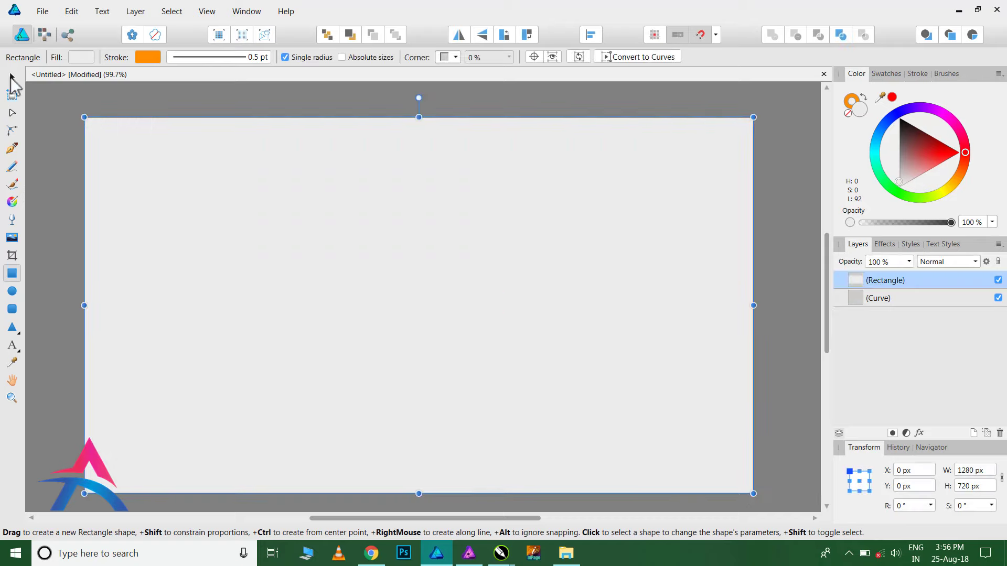
{"action": "left_click", "coordinate": [11, 77]}
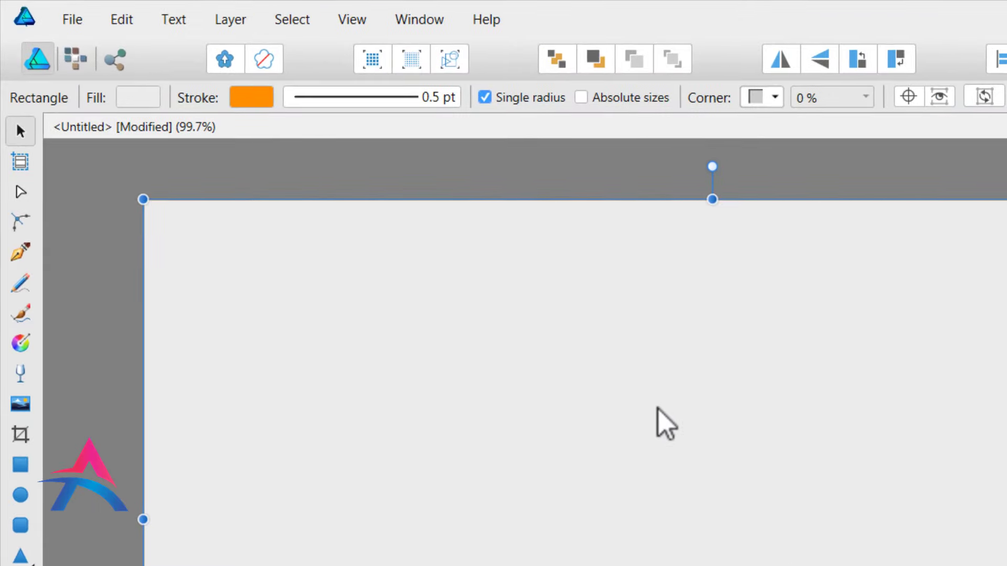
Give the rectangle a radial gradient fill
{"action": "left_click", "coordinate": [132, 103]}
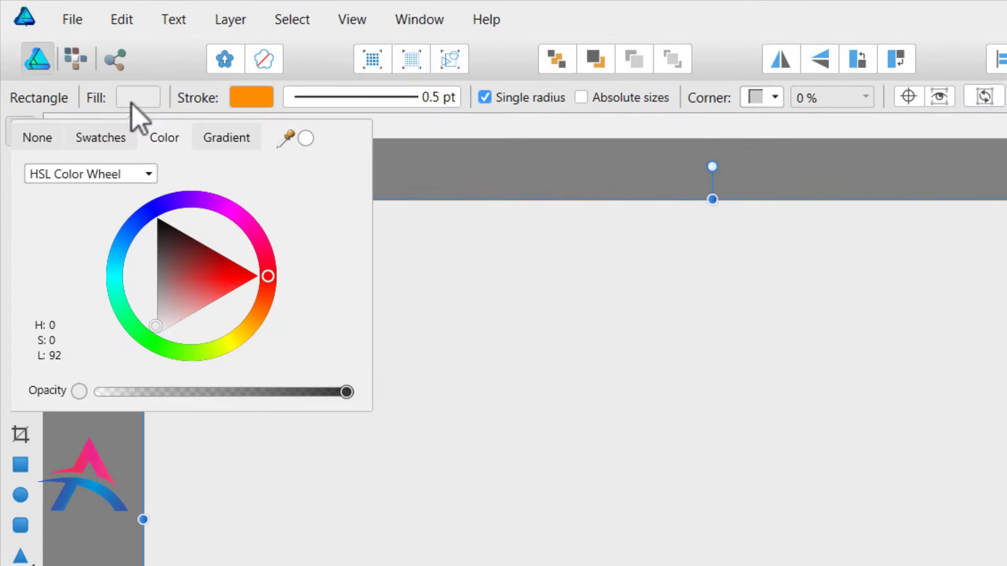
{"action": "left_click", "coordinate": [218, 137]}
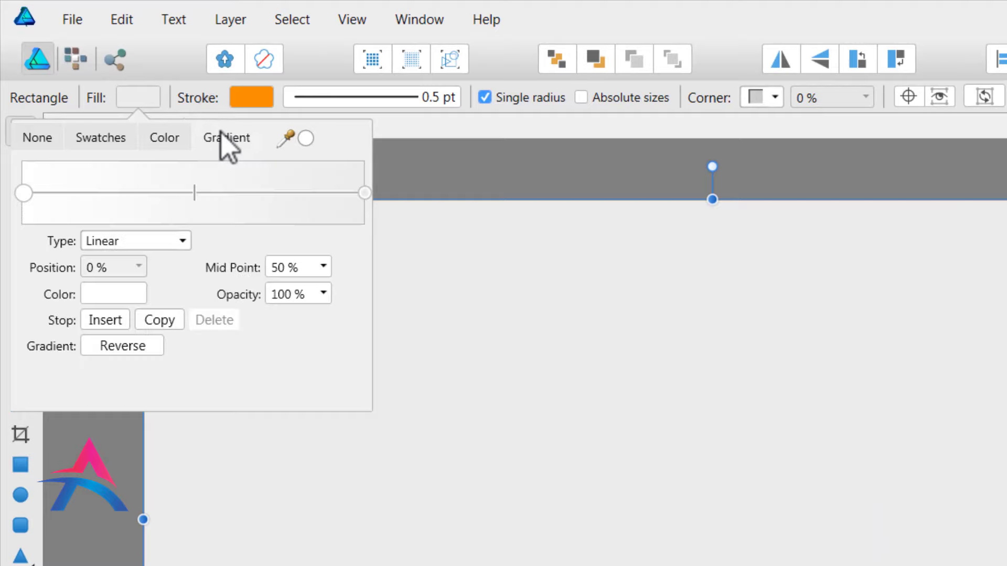
{"action": "left_click", "coordinate": [146, 243]}
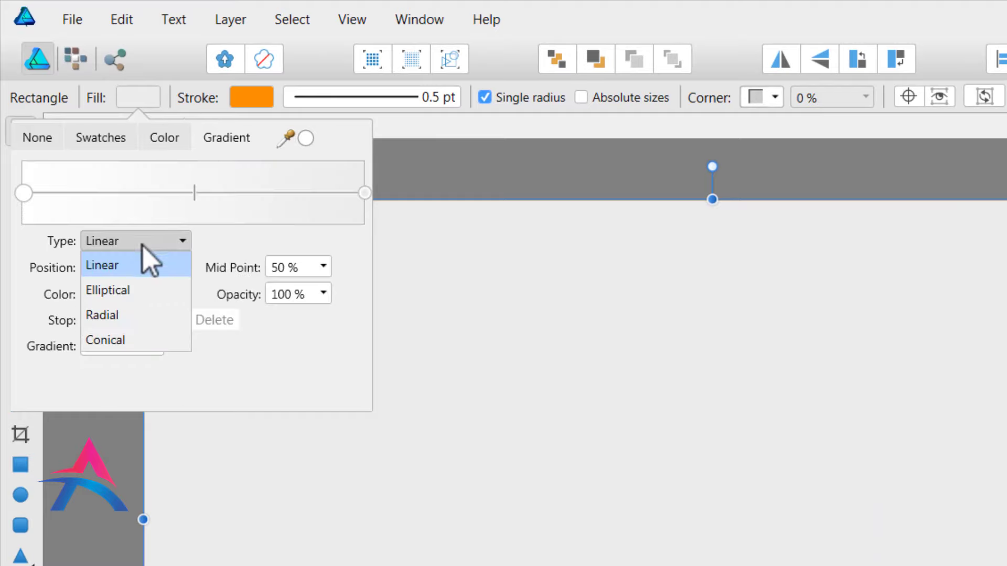
{"action": "left_click", "coordinate": [130, 316]}
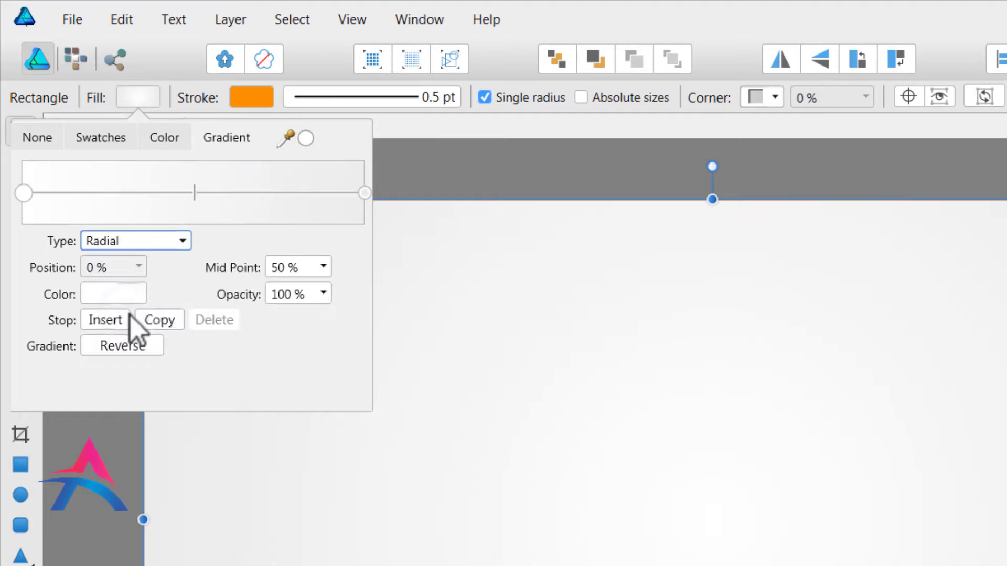
{"action": "left_click", "coordinate": [463, 373]}
Colour the gradient's outer stop pale mint green (saturation 100, lightness 93) and move the rectangle beneath the curve
{"action": "left_click", "coordinate": [21, 344]}
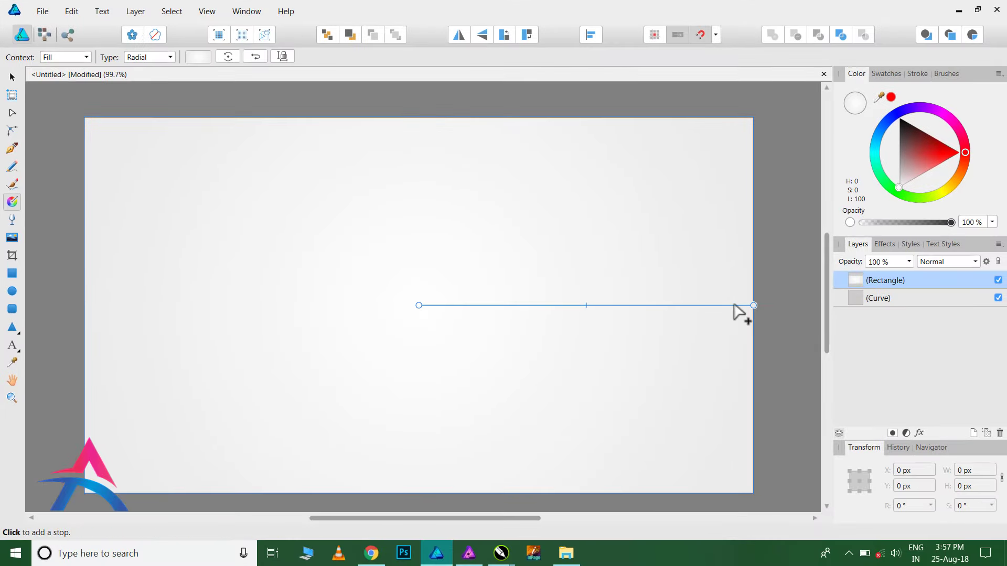
{"action": "left_click", "coordinate": [754, 305]}
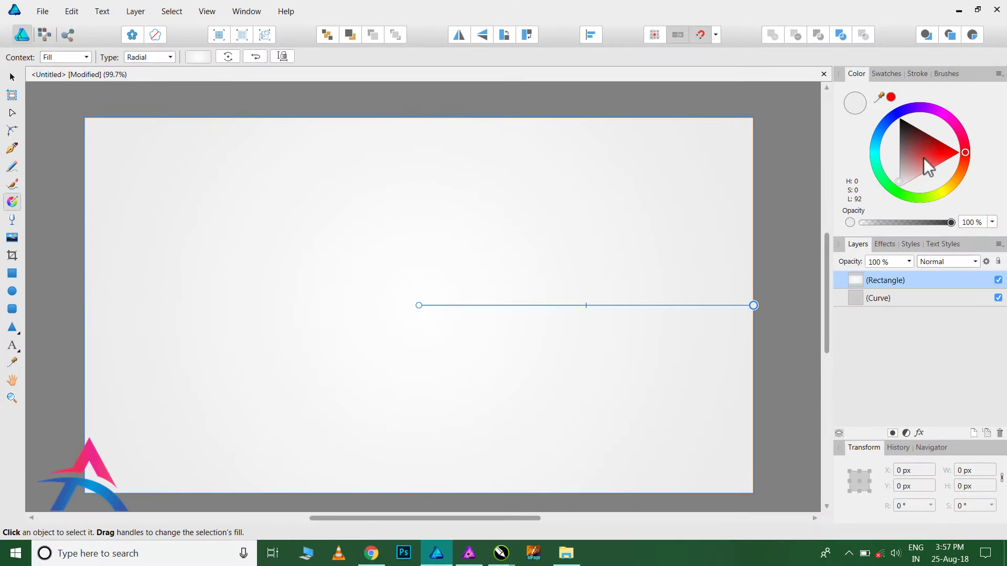
{"action": "mouse_move", "coordinate": [965, 152]}
{"action": "left_mouse_down"}
{"action": "mouse_move", "coordinate": [958, 216]}
{"action": "mouse_move", "coordinate": [857, 195]}
{"action": "mouse_move", "coordinate": [898, 165]}
{"action": "mouse_move", "coordinate": [917, 120]}
{"action": "left_mouse_up"}
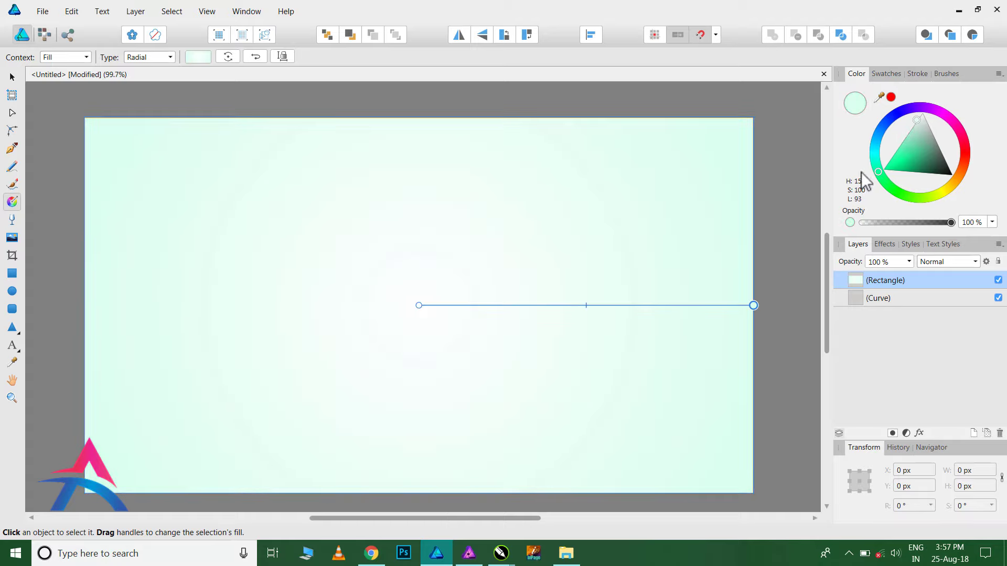
{"action": "left_click", "coordinate": [803, 190]}
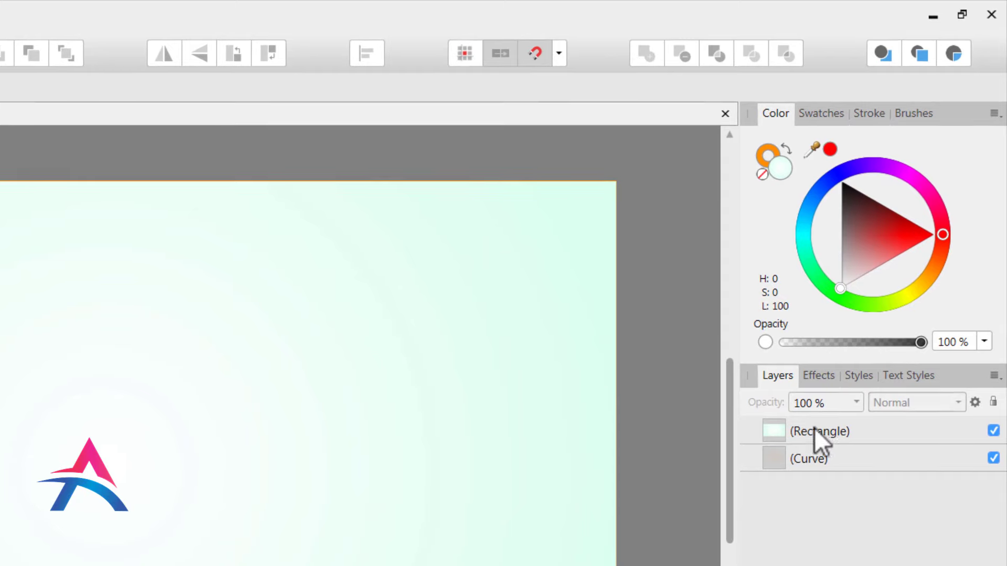
{"action": "mouse_move", "coordinate": [814, 428]}
{"action": "left_mouse_down"}
{"action": "mouse_move", "coordinate": [823, 426]}
{"action": "mouse_move", "coordinate": [829, 505]}
{"action": "left_mouse_up"}
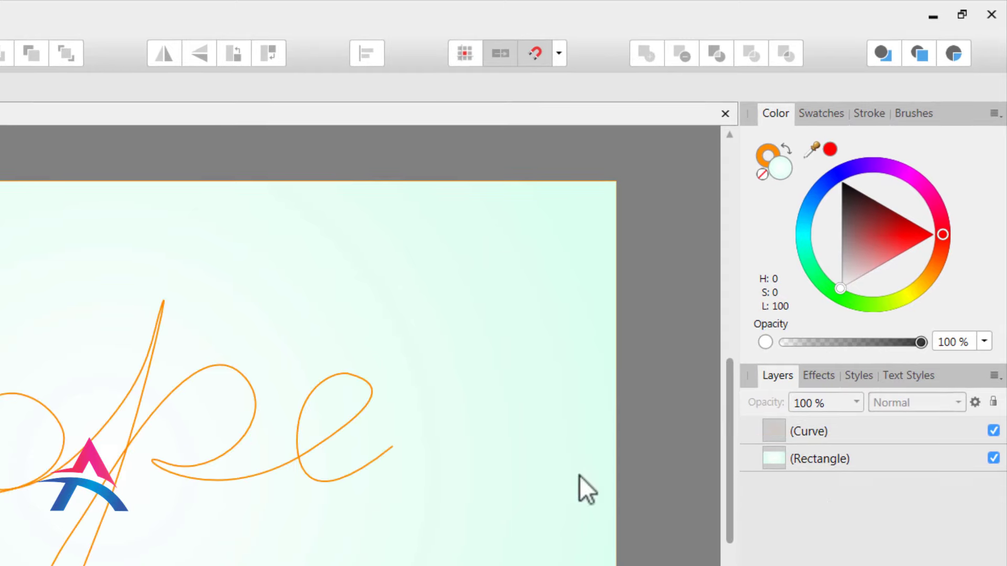
Apply the Rope - Thick brush from the Image category to the traced curve
{"action": "left_click", "coordinate": [345, 428]}
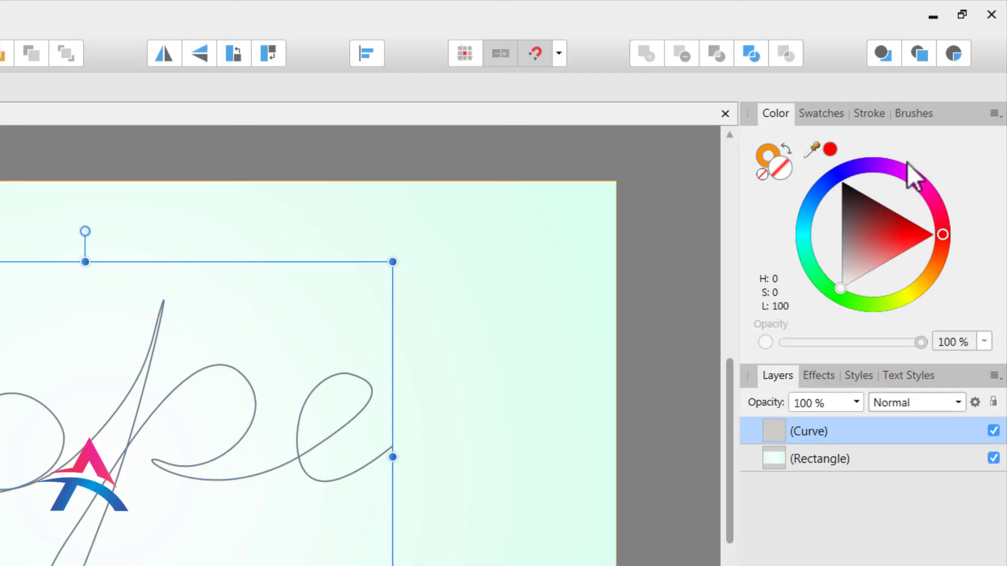
{"action": "left_click", "coordinate": [914, 122]}
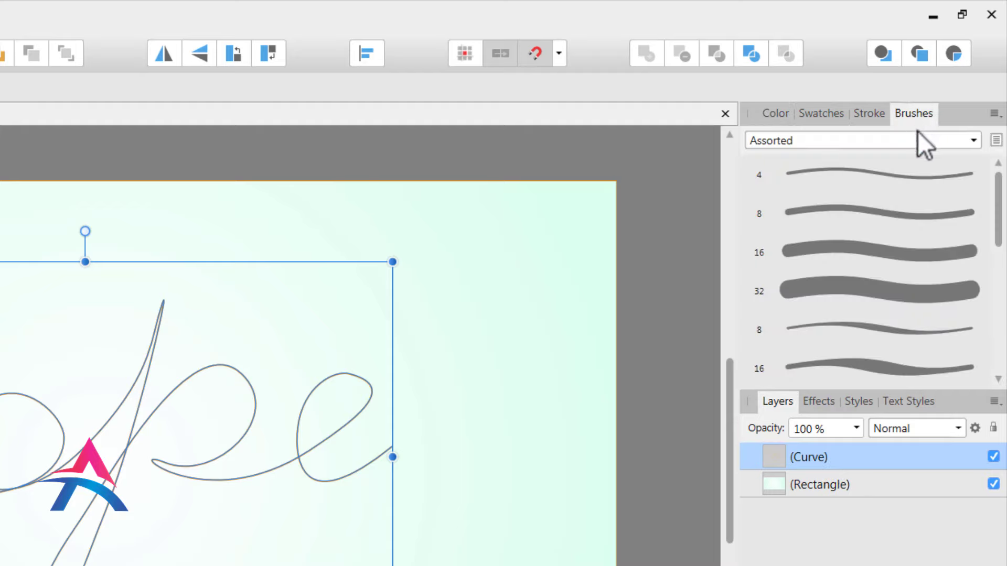
{"action": "left_click", "coordinate": [917, 139]}
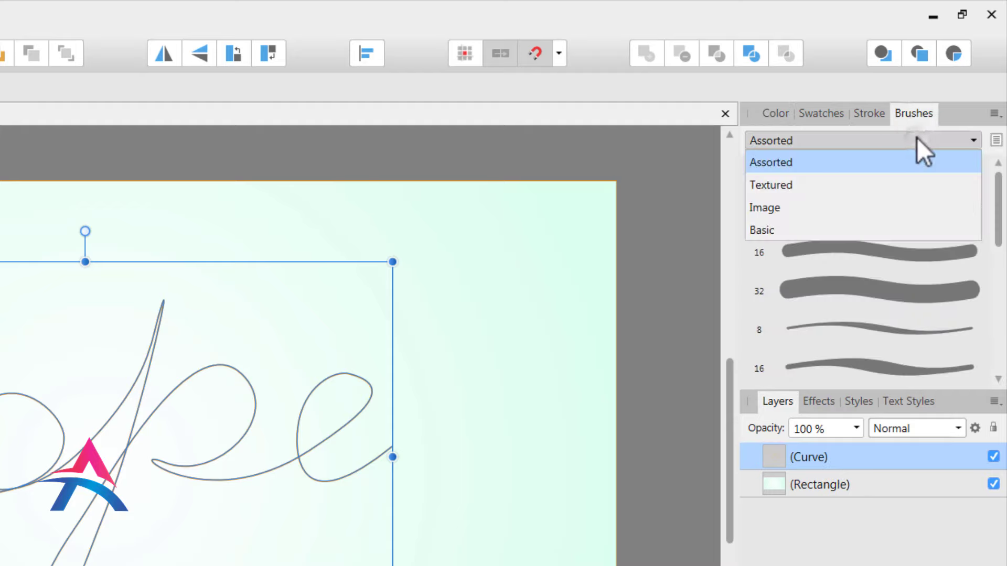
{"action": "left_click", "coordinate": [888, 206]}
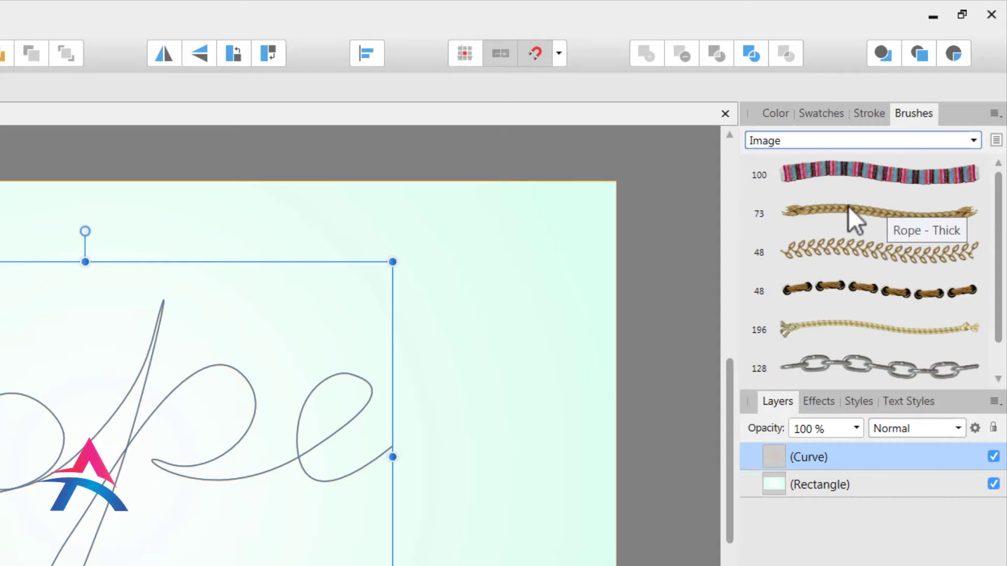
{"action": "left_click", "coordinate": [868, 210]}
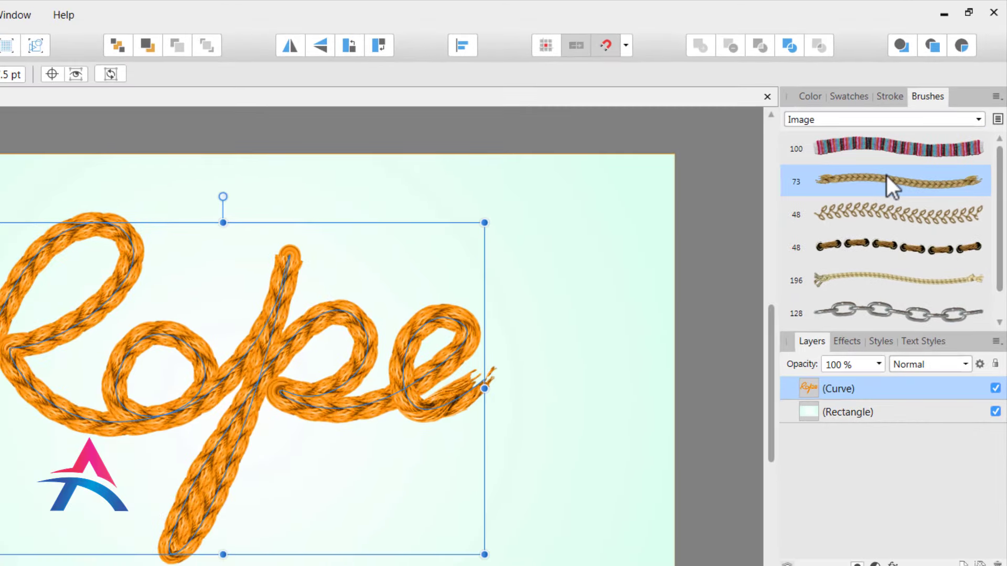
Edit the Rope - Thick brush and set its width to about 61.2 px
{"action": "double_click", "coordinate": [886, 175]}
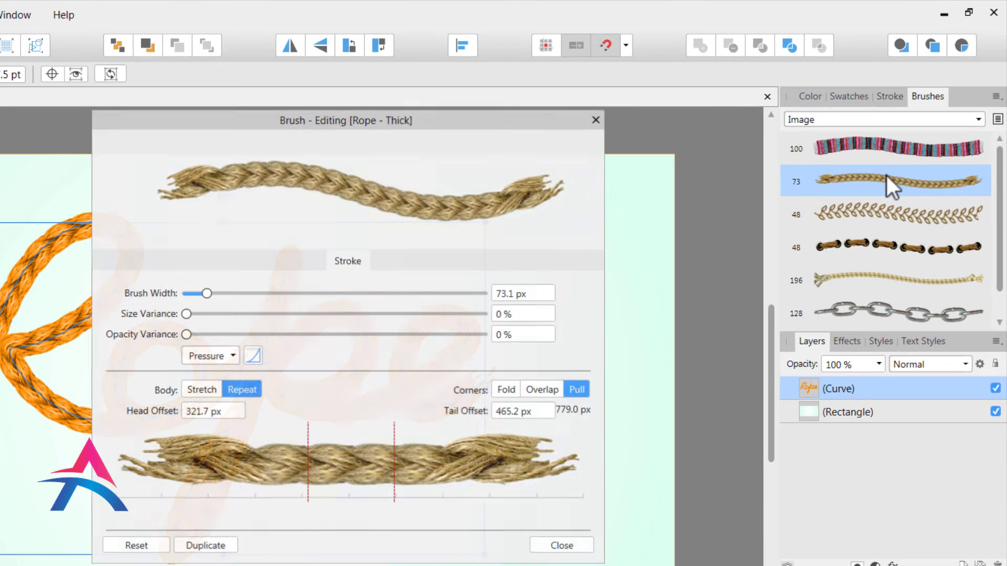
{"action": "mouse_move", "coordinate": [411, 126]}
{"action": "left_mouse_down"}
{"action": "mouse_move", "coordinate": [454, 174]}
{"action": "mouse_move", "coordinate": [604, 158]}
{"action": "mouse_move", "coordinate": [611, 148]}
{"action": "left_mouse_up"}
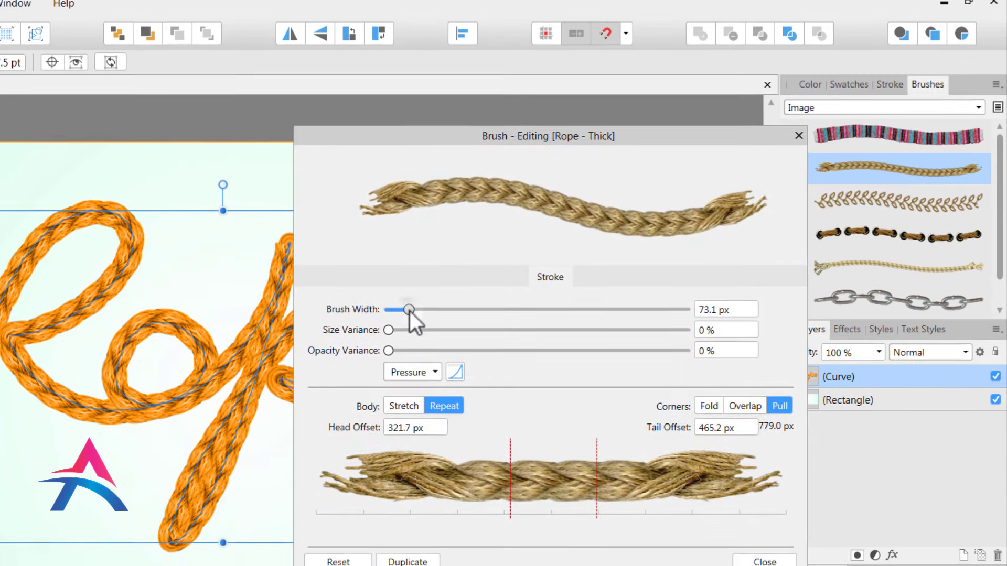
{"action": "left_click_drag", "start_coordinate": [410, 321], "coordinate": [403, 322]}
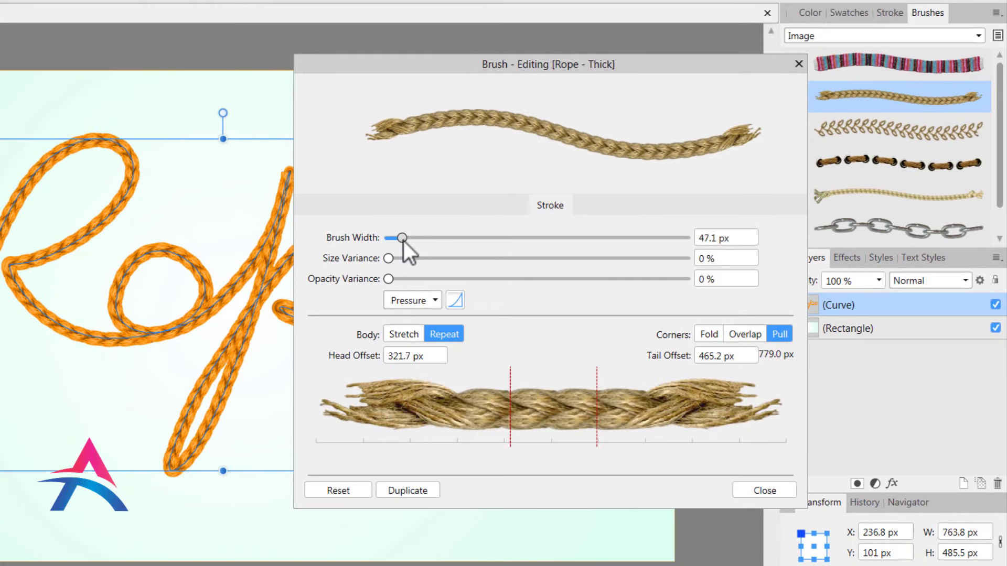
{"action": "left_click_drag", "start_coordinate": [404, 240], "coordinate": [407, 242]}
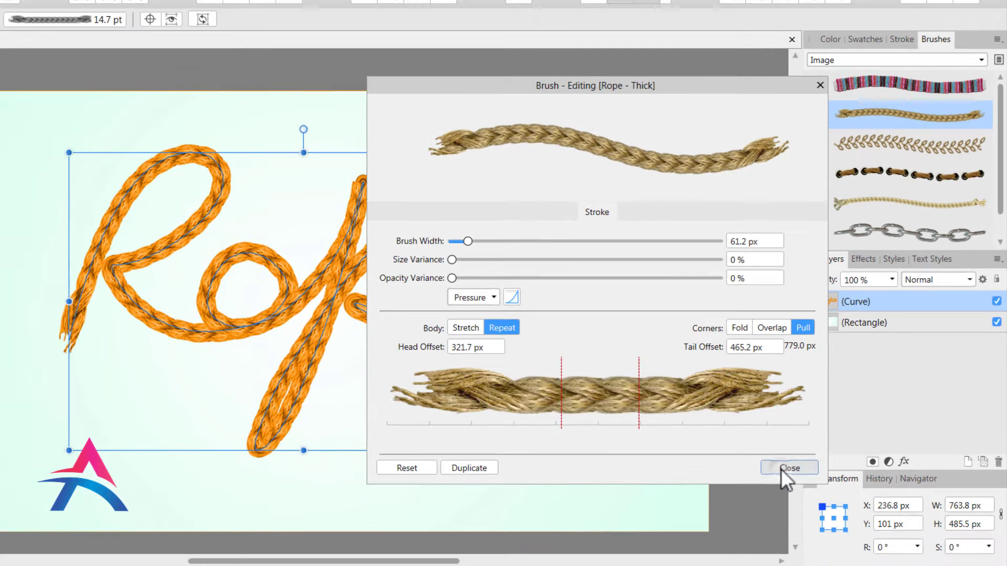
{"action": "left_click", "coordinate": [758, 490]}
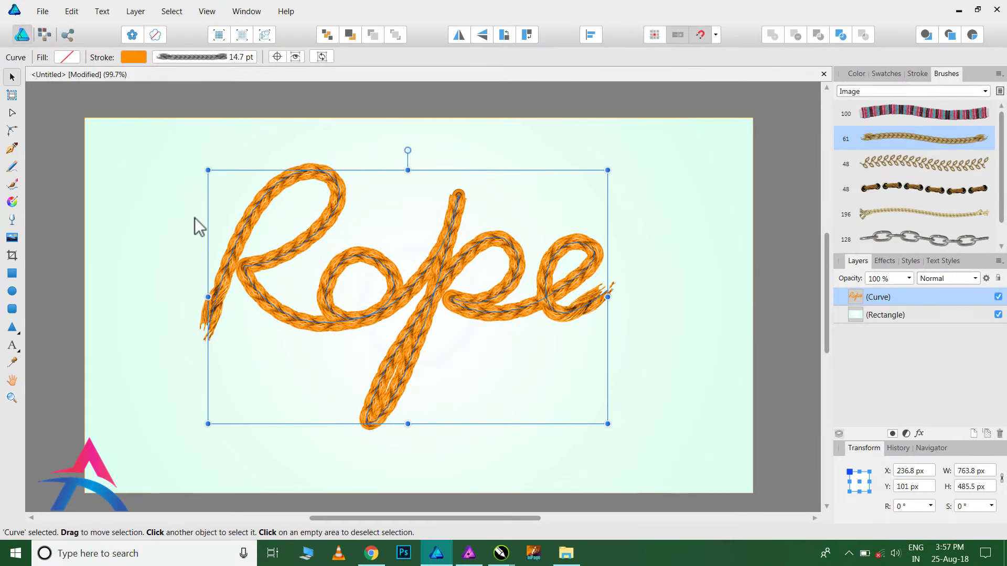
Add a node on the e's lower curve, then extend its tail end to the right and smooth the tail
{"action": "left_click", "coordinate": [11, 398]}
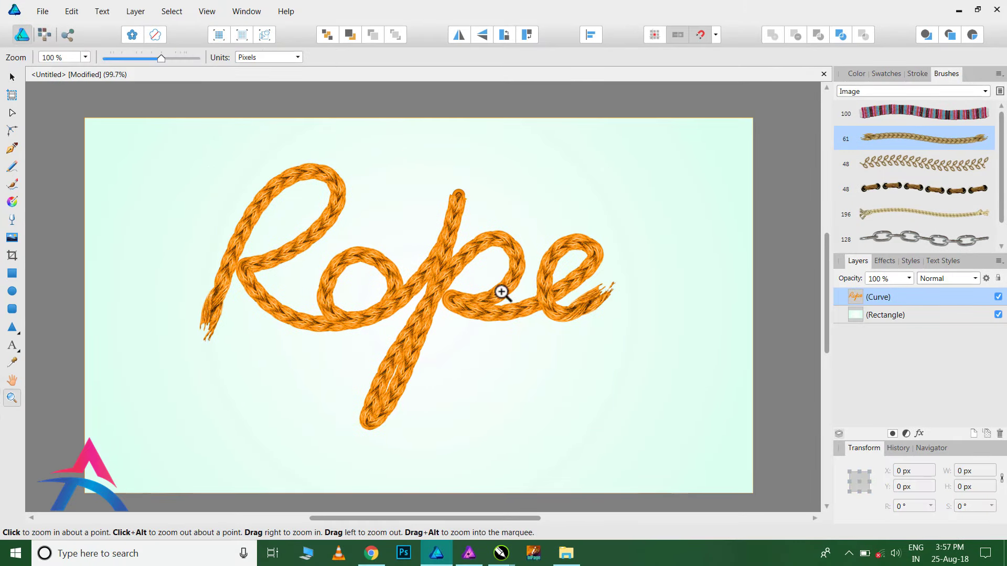
{"action": "left_click_drag", "start_coordinate": [545, 266], "coordinate": [742, 371]}
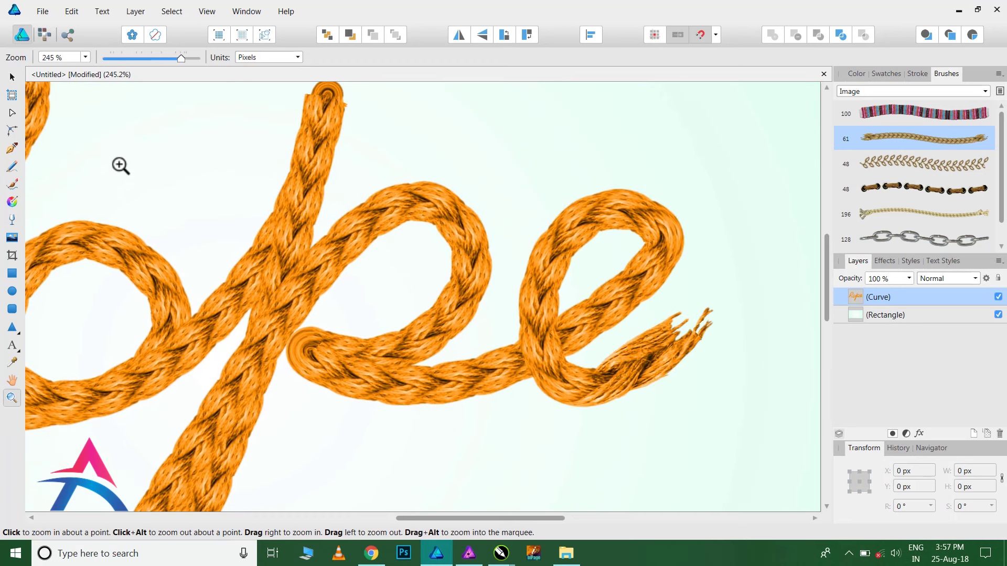
{"action": "left_click", "coordinate": [12, 113]}
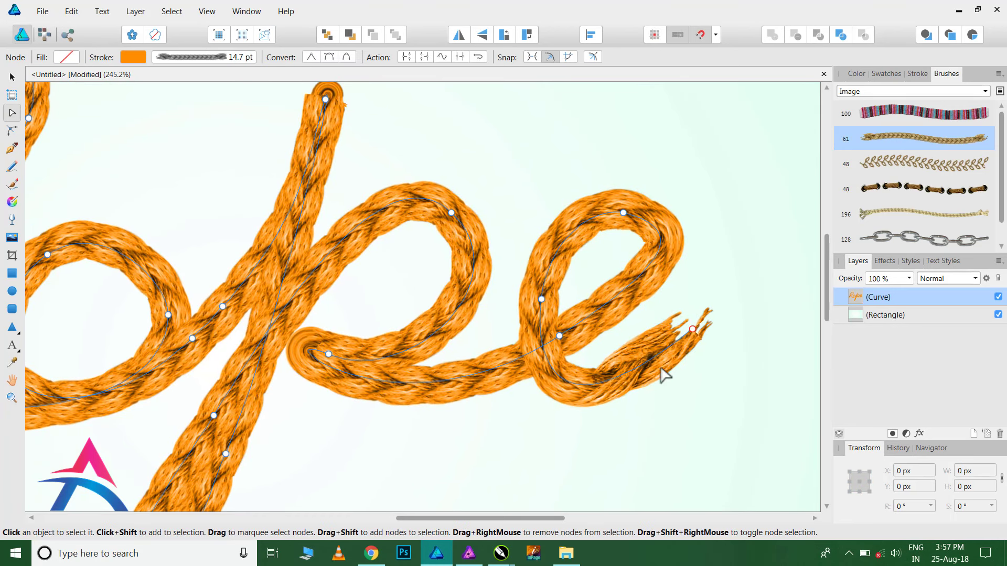
{"action": "left_click", "coordinate": [594, 385]}
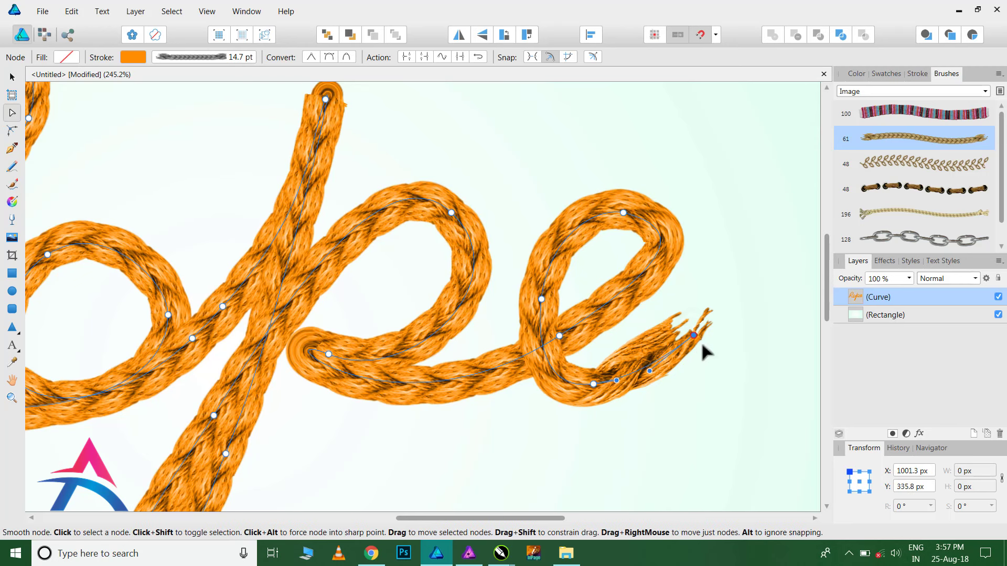
{"action": "left_click_drag", "start_coordinate": [692, 329], "coordinate": [717, 329]}
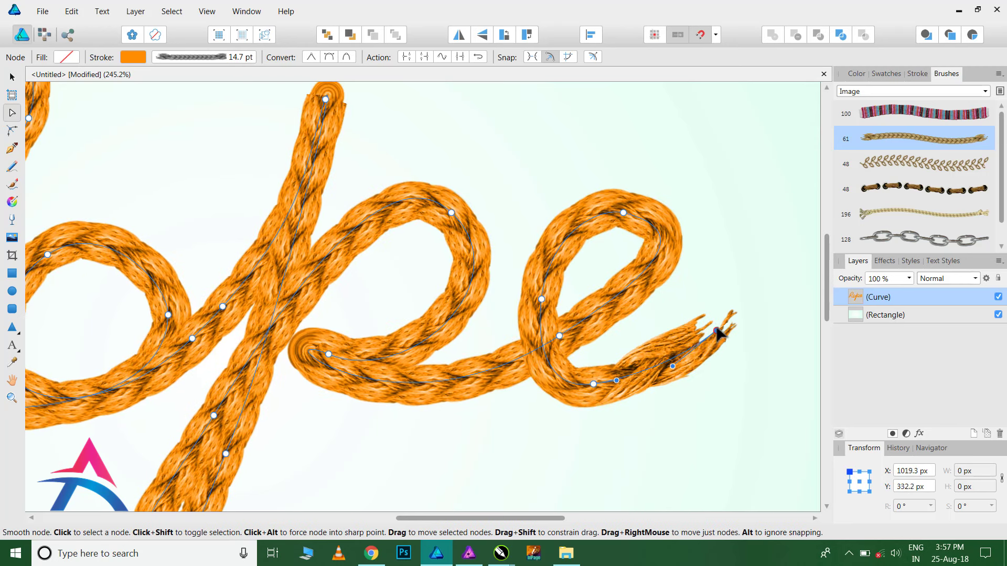
{"action": "left_click", "coordinate": [623, 385]}
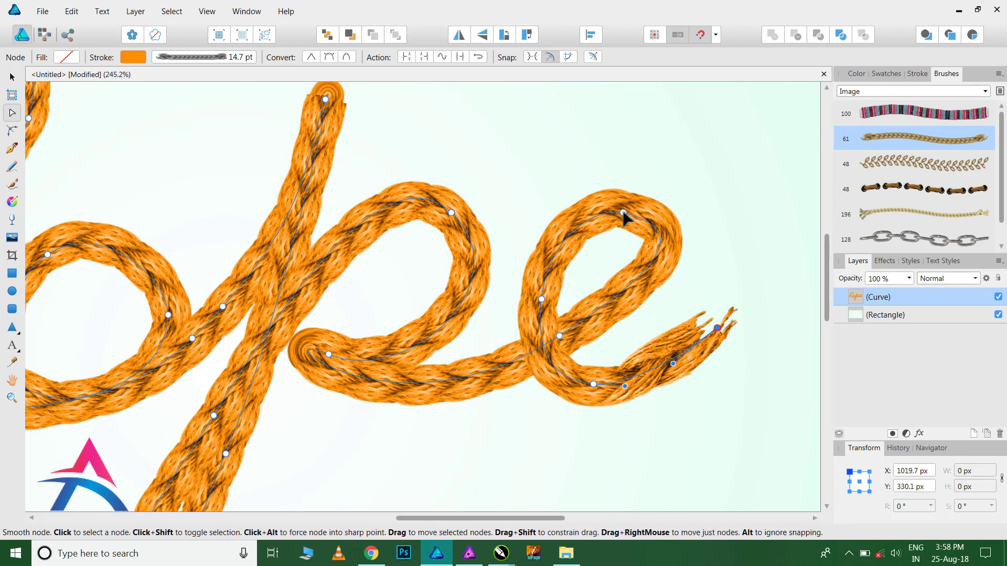
Move the e's top loop node slightly up and right and shorten its right handle to round the loop
{"action": "left_click_drag", "start_coordinate": [623, 213], "coordinate": [631, 208]}
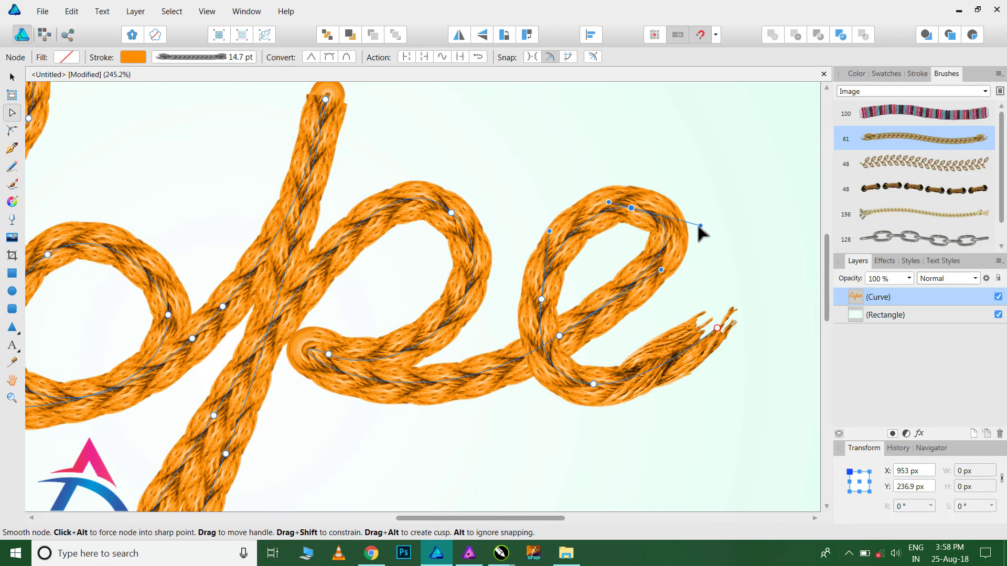
{"action": "left_click_drag", "start_coordinate": [700, 226], "coordinate": [678, 225]}
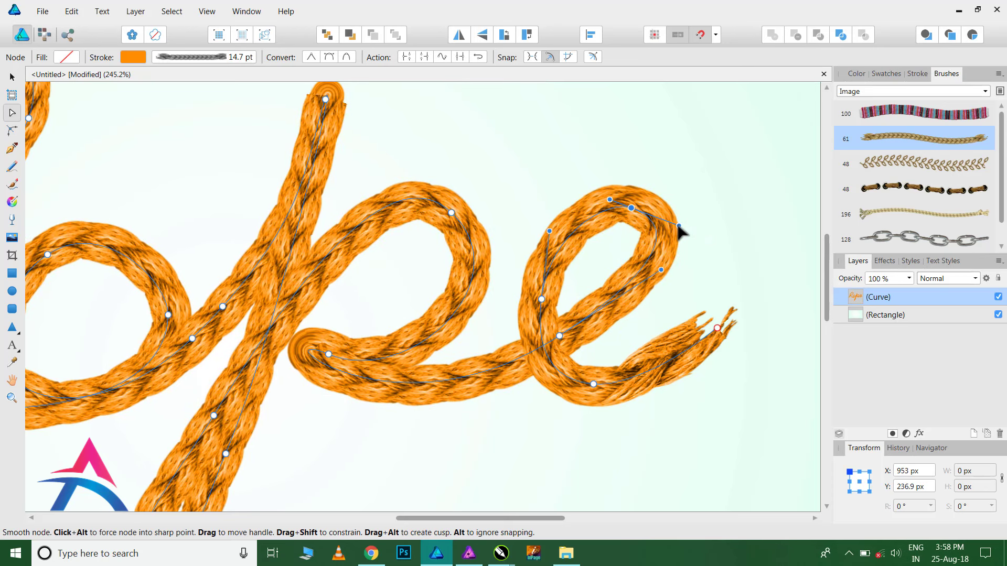
Add a node on the R's stem and pull the stem's lower end down to about X 204.9, Y 527.3 px
{"action": "scroll", "coordinate": [527, 295], "scroll_direction": "down", "scroll_amount": 5}
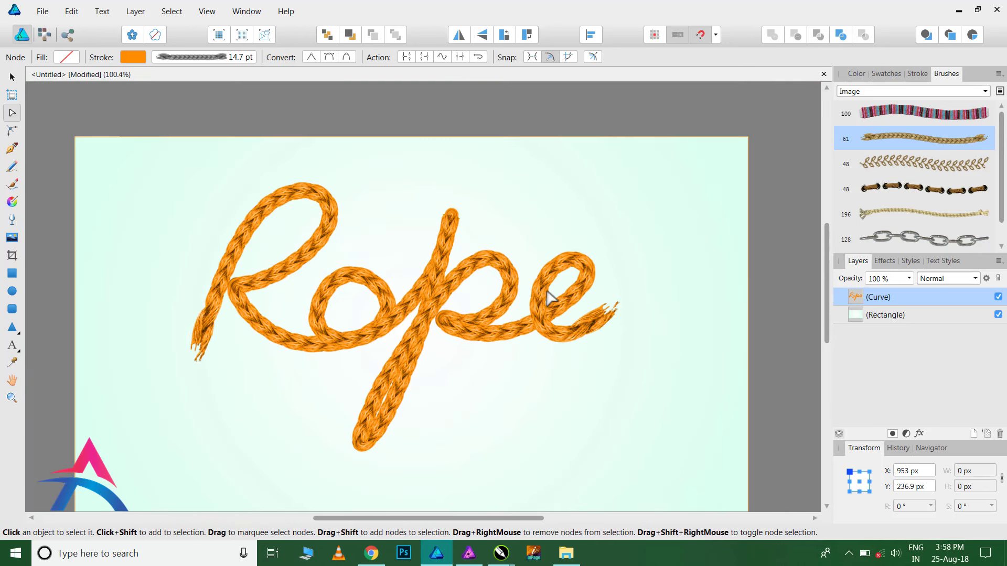
{"action": "left_click", "coordinate": [199, 352]}
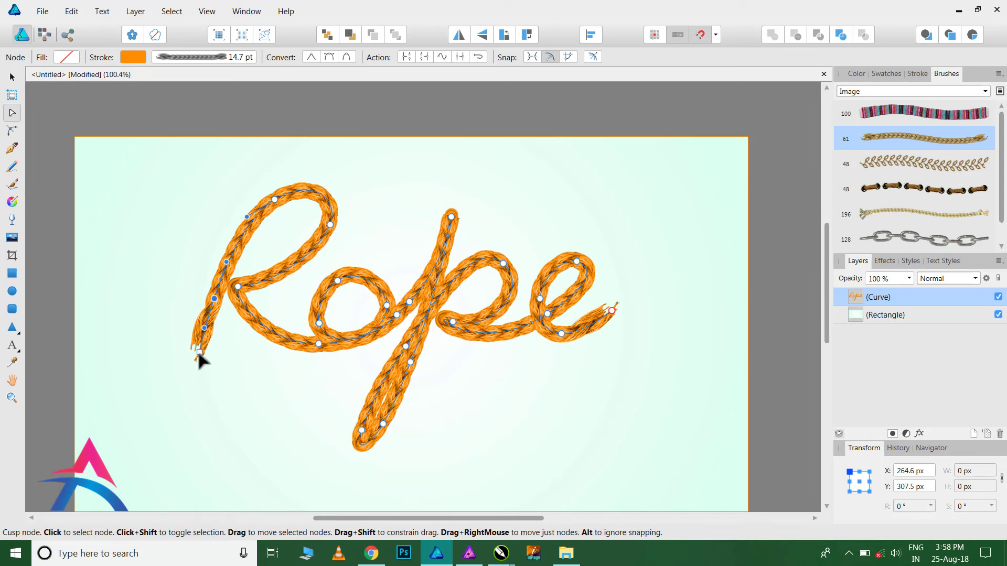
{"action": "left_click_drag", "start_coordinate": [198, 350], "coordinate": [181, 417]}
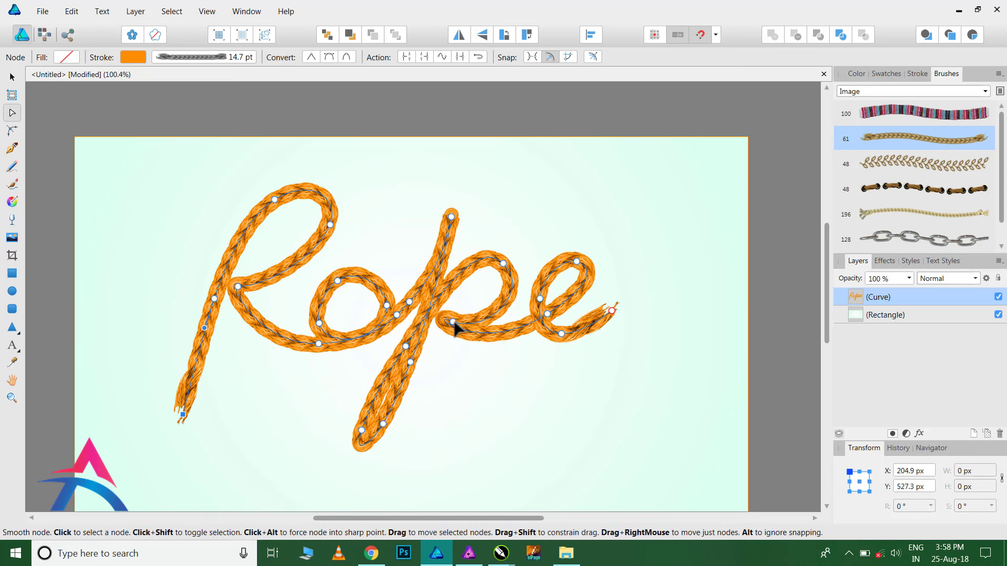
Move the node at the inner end of the p's bowl slightly left to about X 709.7, Y 360 px, then deselect the curve
{"action": "left_click_drag", "start_coordinate": [453, 324], "coordinate": [450, 329]}
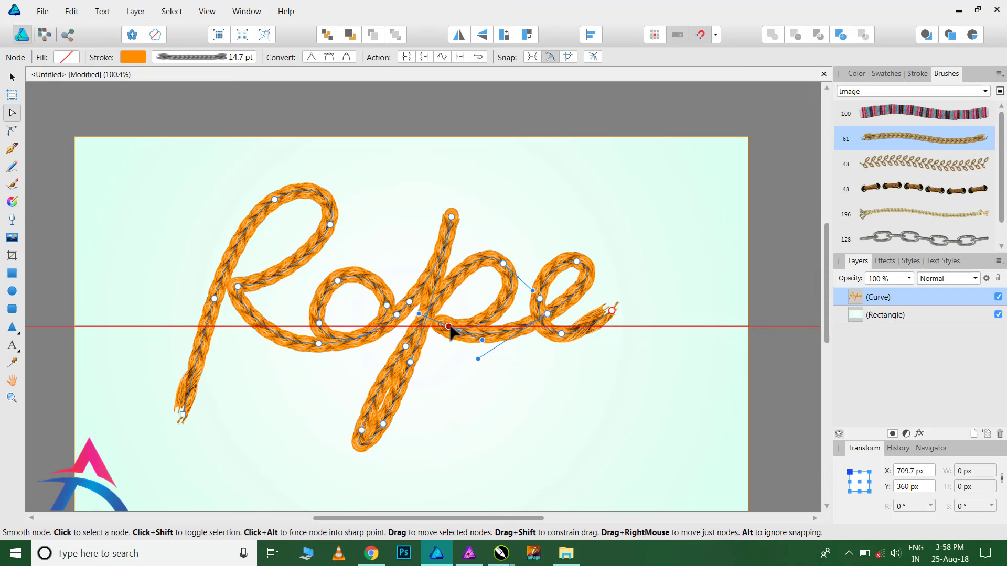
{"action": "left_click", "coordinate": [505, 407]}
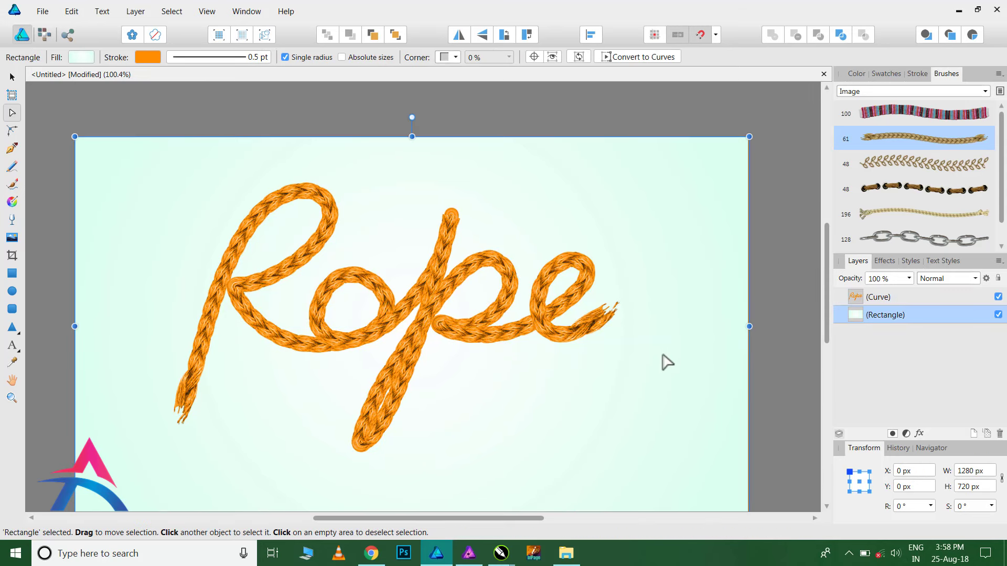
{"action": "scroll", "coordinate": [529, 367], "scroll_direction": "down", "scroll_amount": 2}
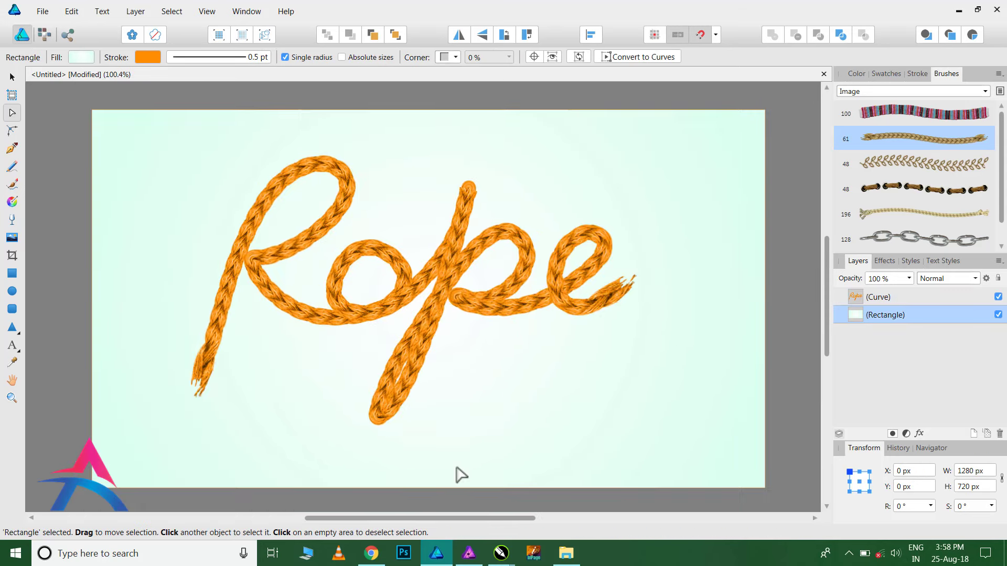
{"action": "scroll", "coordinate": [458, 463], "scroll_direction": "up", "scroll_amount": 2}
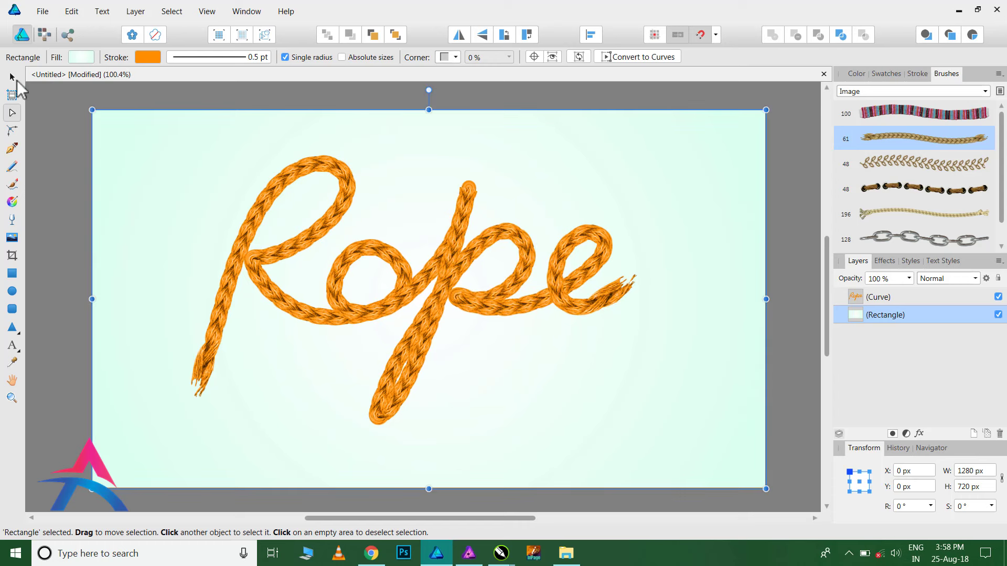
Enlarge the rope curve proportionally to about 930.3 × 542.3 px and shift it left to about X 174.9 px
{"action": "left_click", "coordinate": [12, 77]}
{"action": "left_click", "coordinate": [420, 300]}
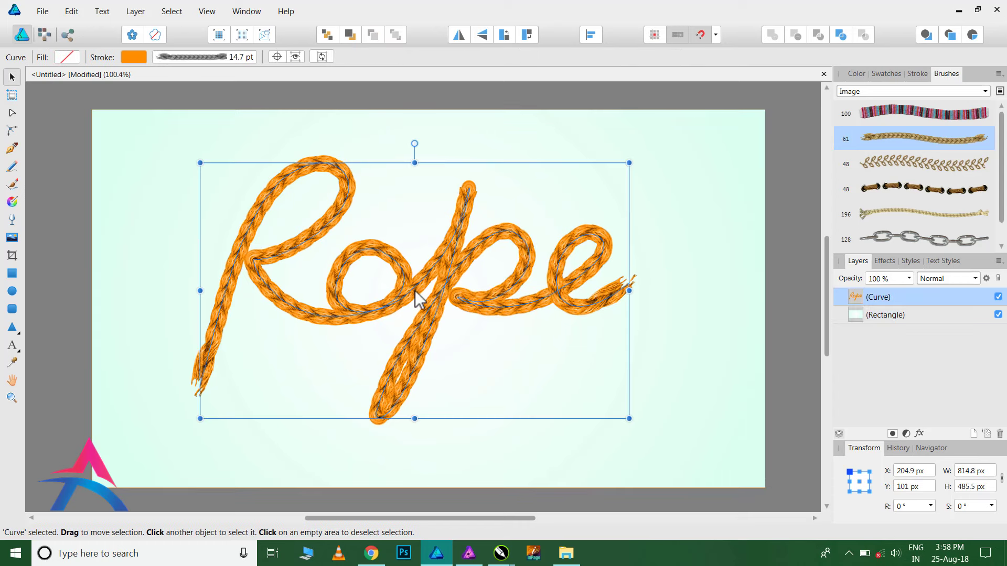
{"action": "left_click_drag", "start_coordinate": [629, 418], "coordinate": [690, 448]}
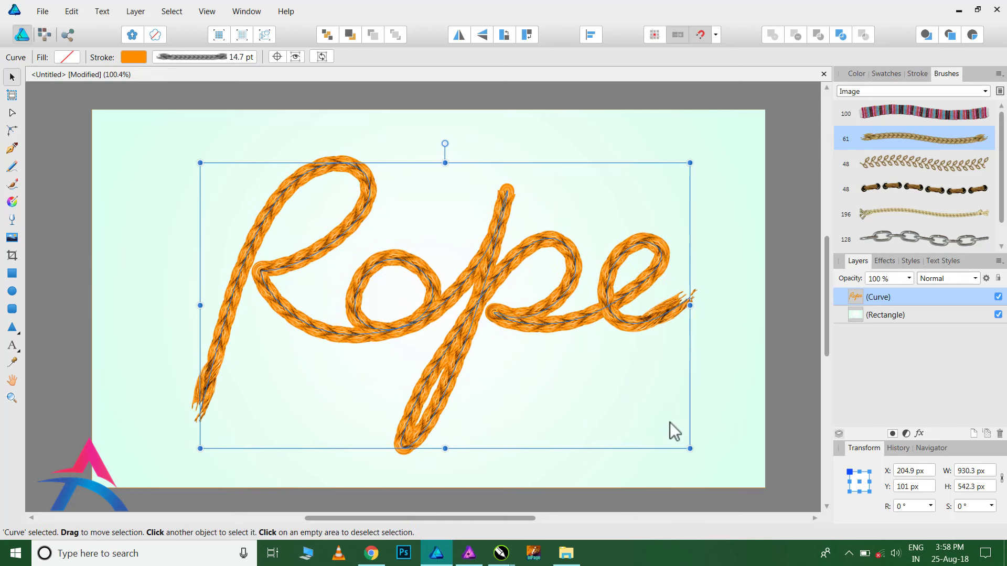
{"action": "left_click_drag", "start_coordinate": [571, 329], "coordinate": [557, 325]}
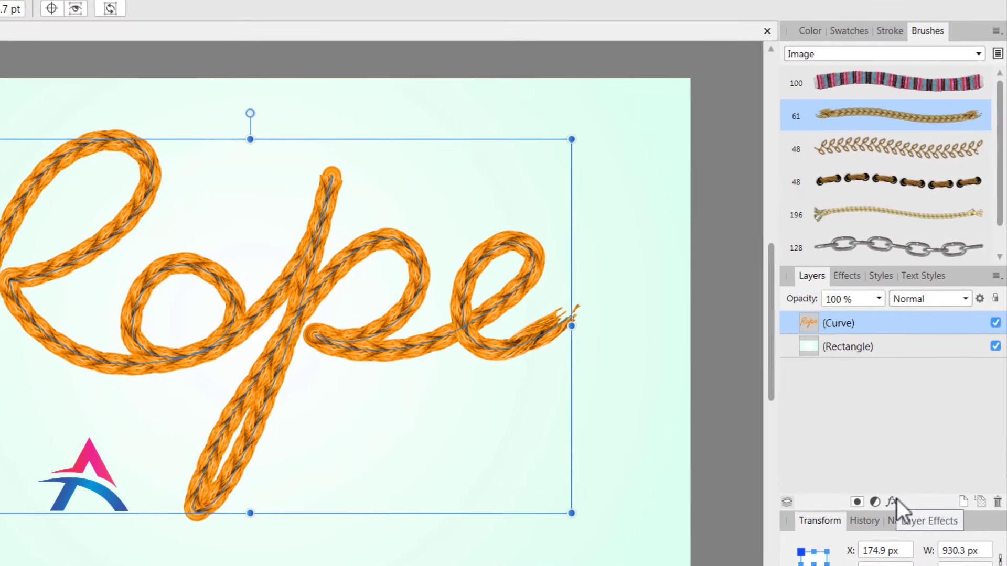
Open the layer effects for the rope curve and enable an Outer Shadow
{"action": "left_click", "coordinate": [891, 502]}
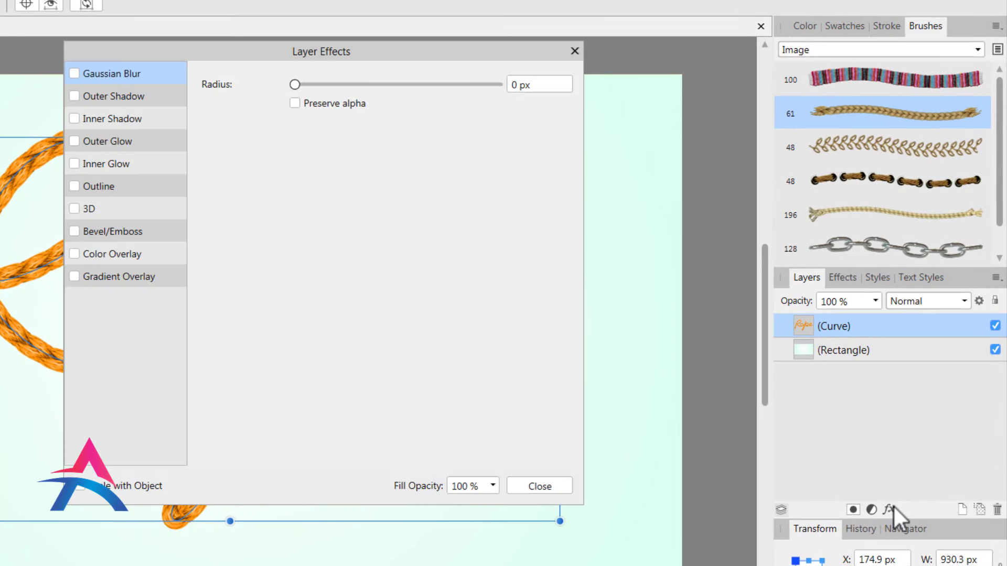
{"action": "left_click_drag", "start_coordinate": [246, 56], "coordinate": [347, 97]}
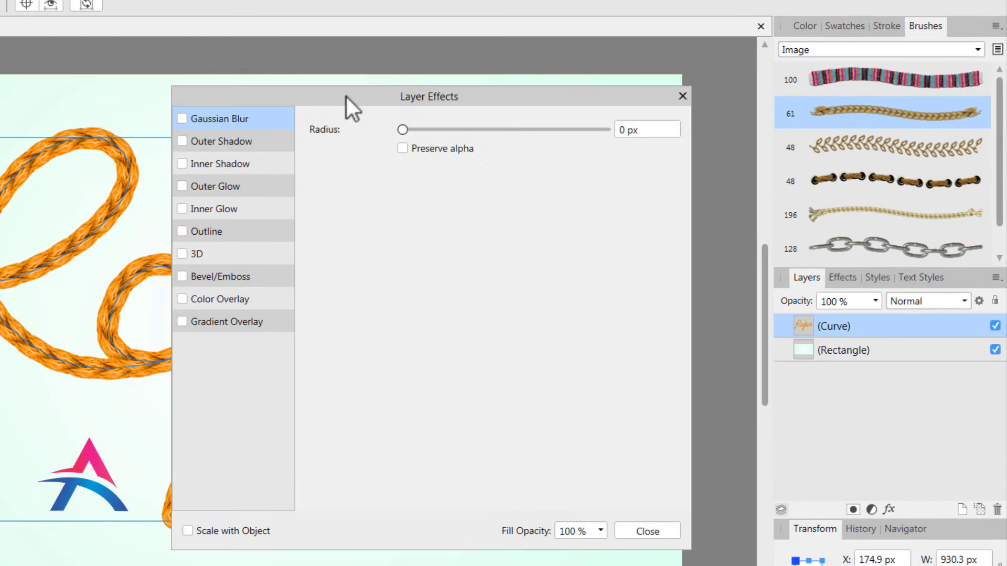
{"action": "scroll", "coordinate": [105, 216], "scroll_direction": "up", "scroll_amount": 5}
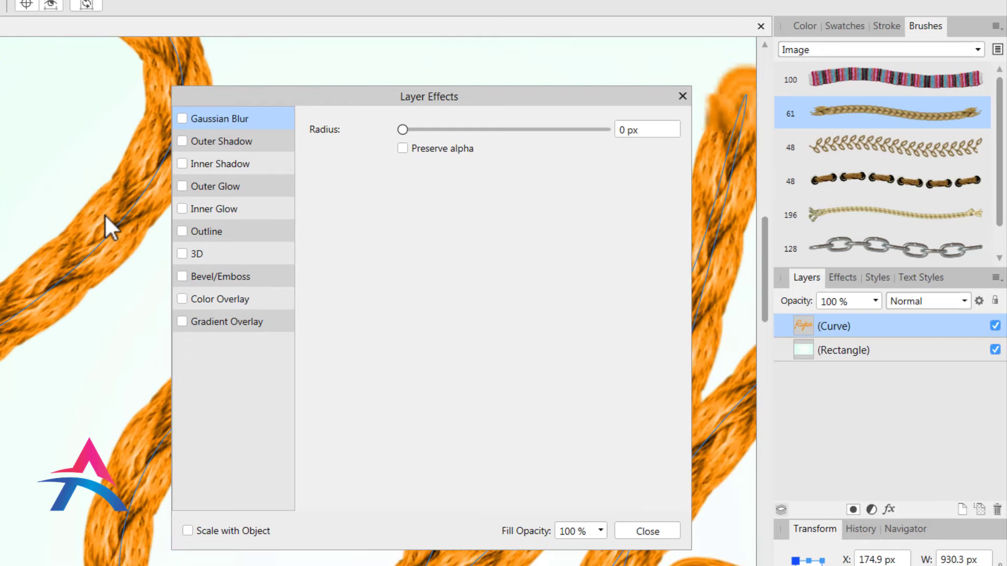
{"action": "left_click", "coordinate": [184, 140]}
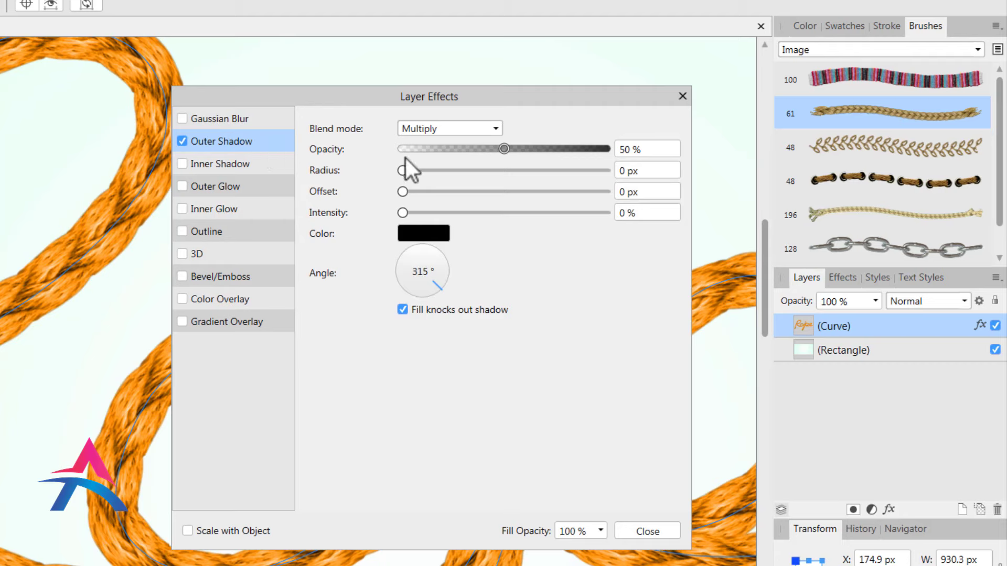
Set the outer shadow to 21% opacity, 12.5 px radius, 17.7 px offset and 19% intensity
{"action": "left_click", "coordinate": [467, 149]}
{"action": "left_click_drag", "start_coordinate": [407, 172], "coordinate": [497, 183]}
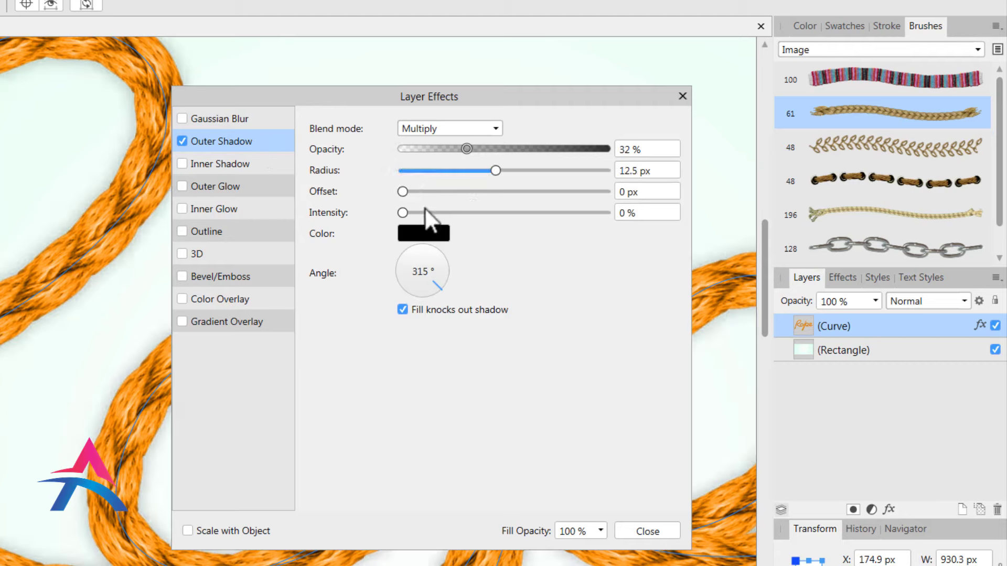
{"action": "left_click_drag", "start_coordinate": [402, 192], "coordinate": [492, 206]}
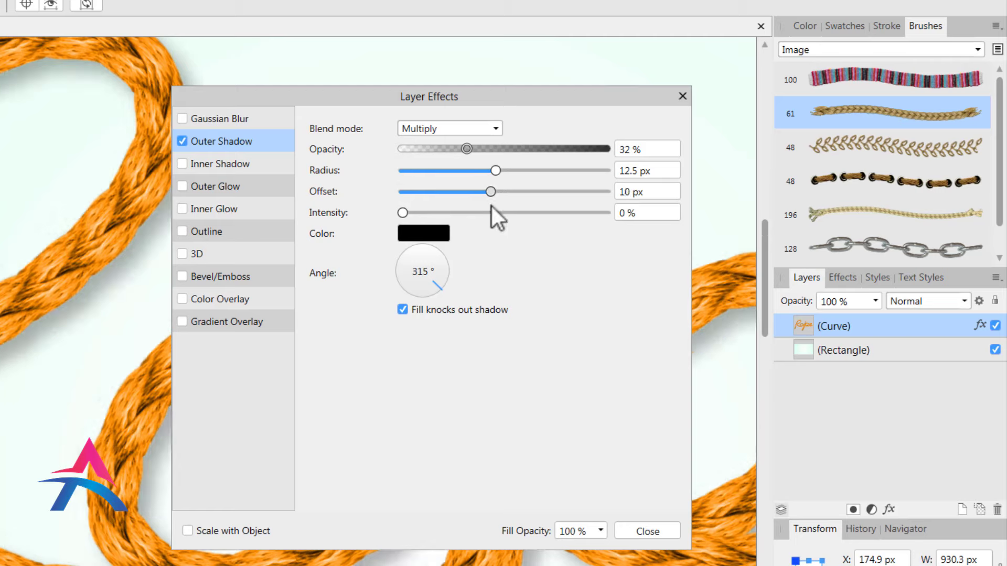
{"action": "left_click_drag", "start_coordinate": [403, 212], "coordinate": [443, 213]}
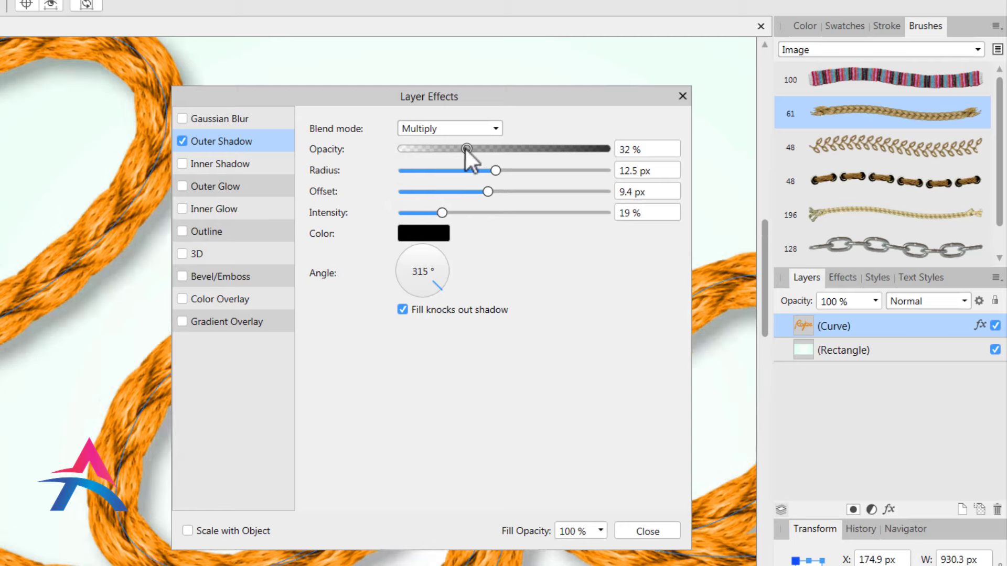
{"action": "left_click_drag", "start_coordinate": [464, 149], "coordinate": [444, 149]}
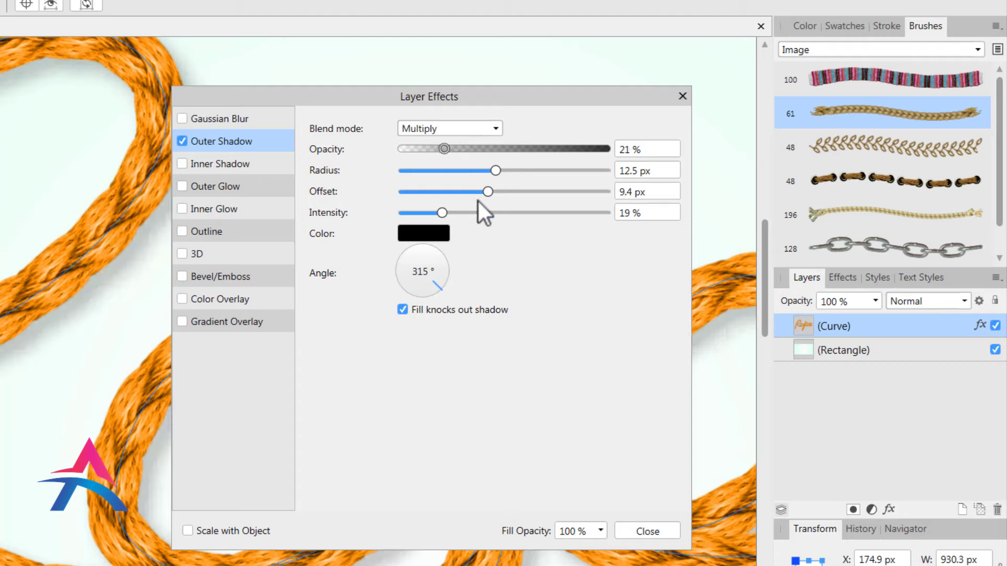
{"action": "left_click_drag", "start_coordinate": [490, 191], "coordinate": [508, 203]}
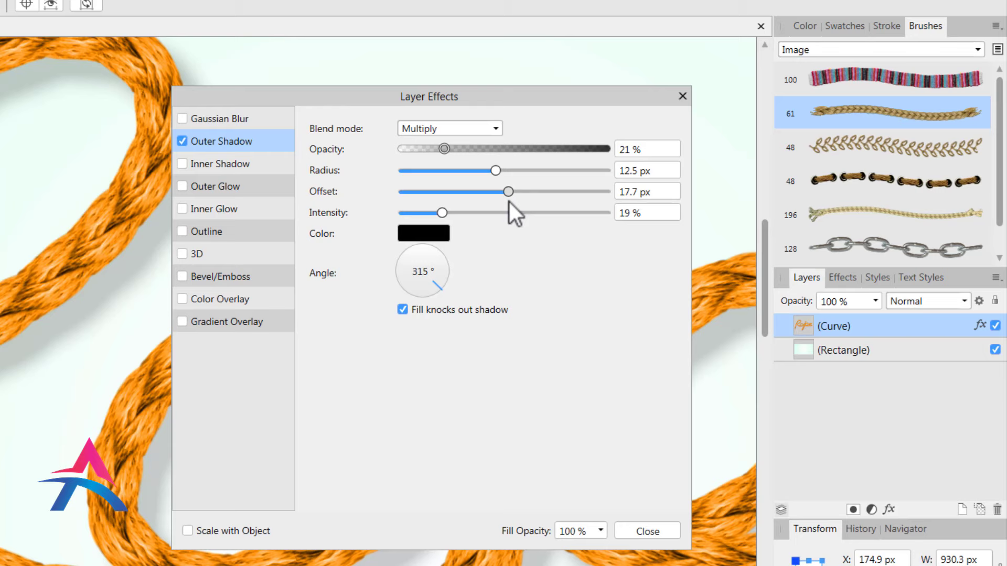
Change the outer shadow's colour to a bright blue with hue 205
{"action": "left_click", "coordinate": [447, 232]}
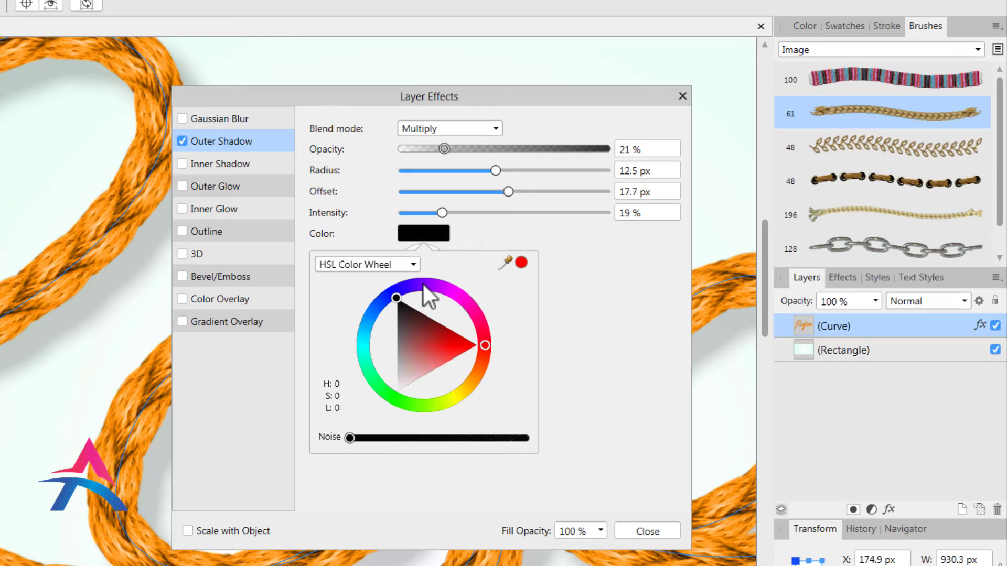
{"action": "left_click_drag", "start_coordinate": [398, 297], "coordinate": [367, 320]}
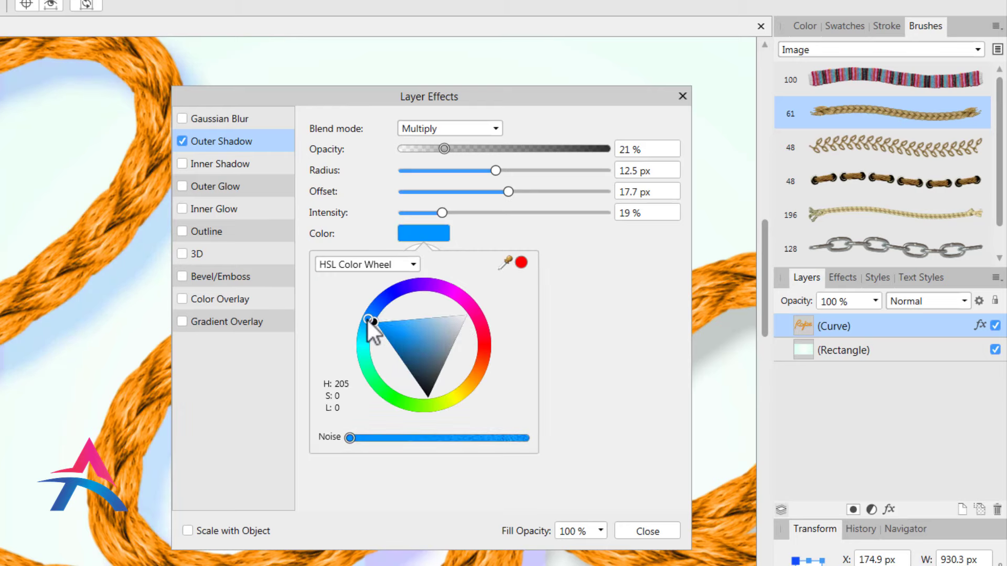